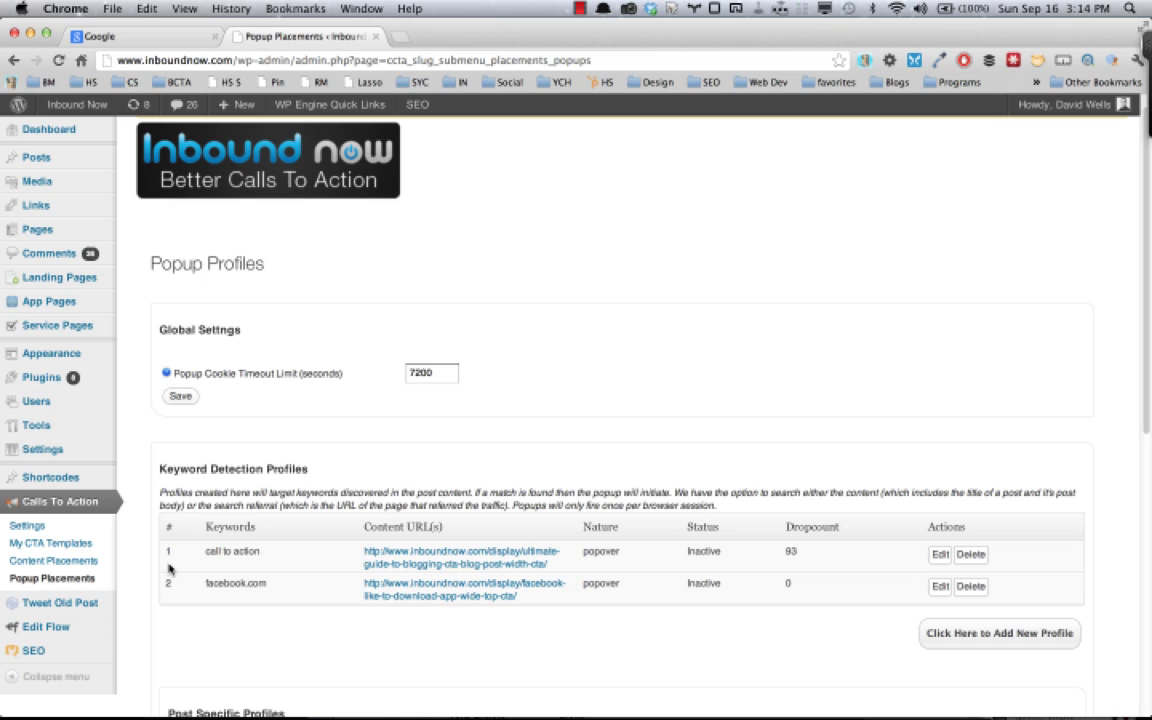
# Step: Open Popup Placements to show the 7200-second cookie timeout and the two keyword profiles
pyautogui.click(57, 580)
pyautogui.scroll(-2, 600, 380)
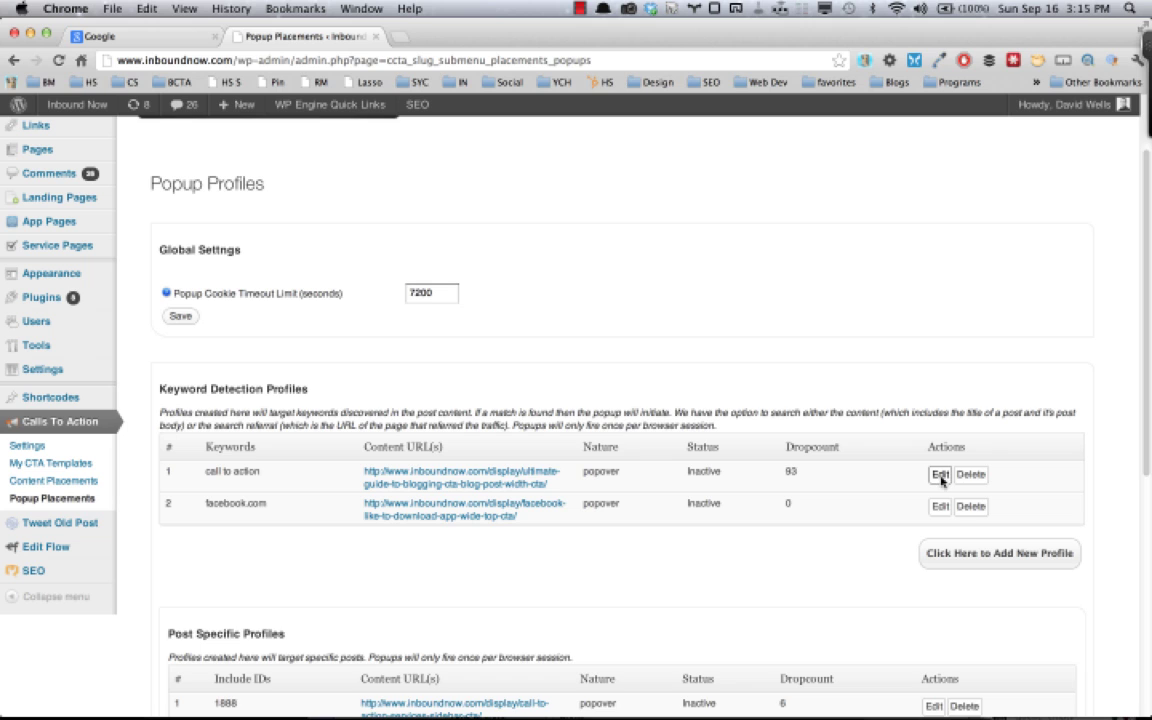
# Step: Expand the 'call to action' keyword profile and point out its keyword text and template
pyautogui.click(940, 475)
pyautogui.scroll(-3, 775, 325)
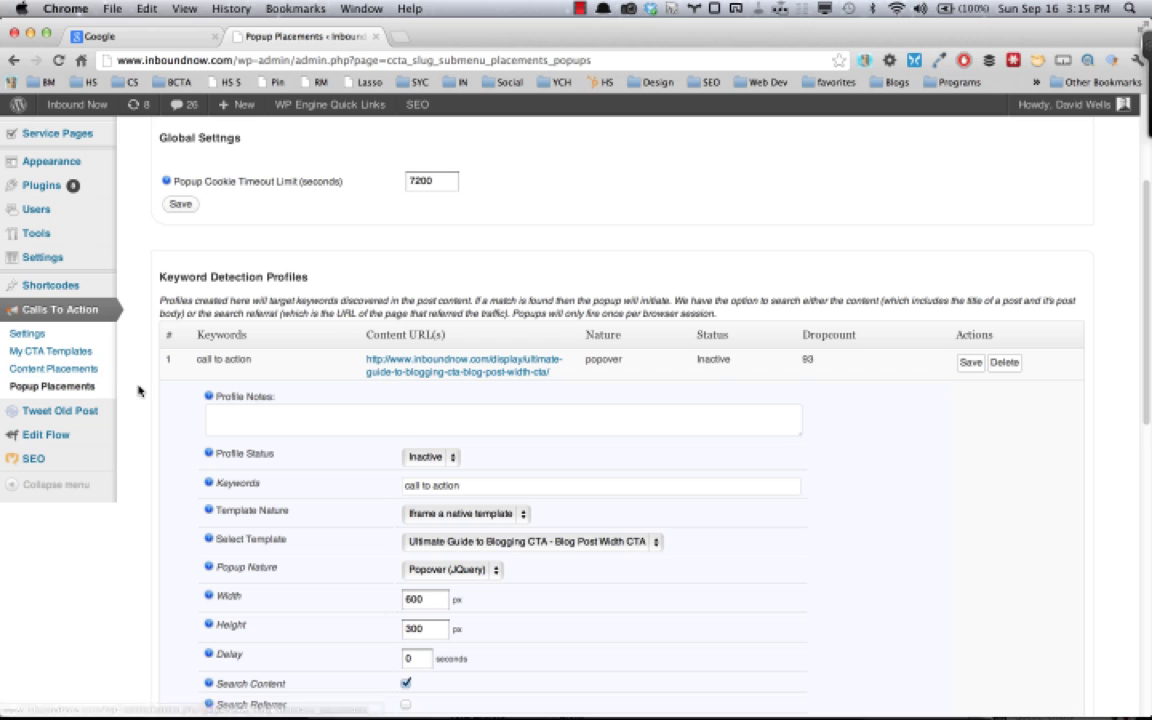
pyautogui.scroll(-3, 140, 390)
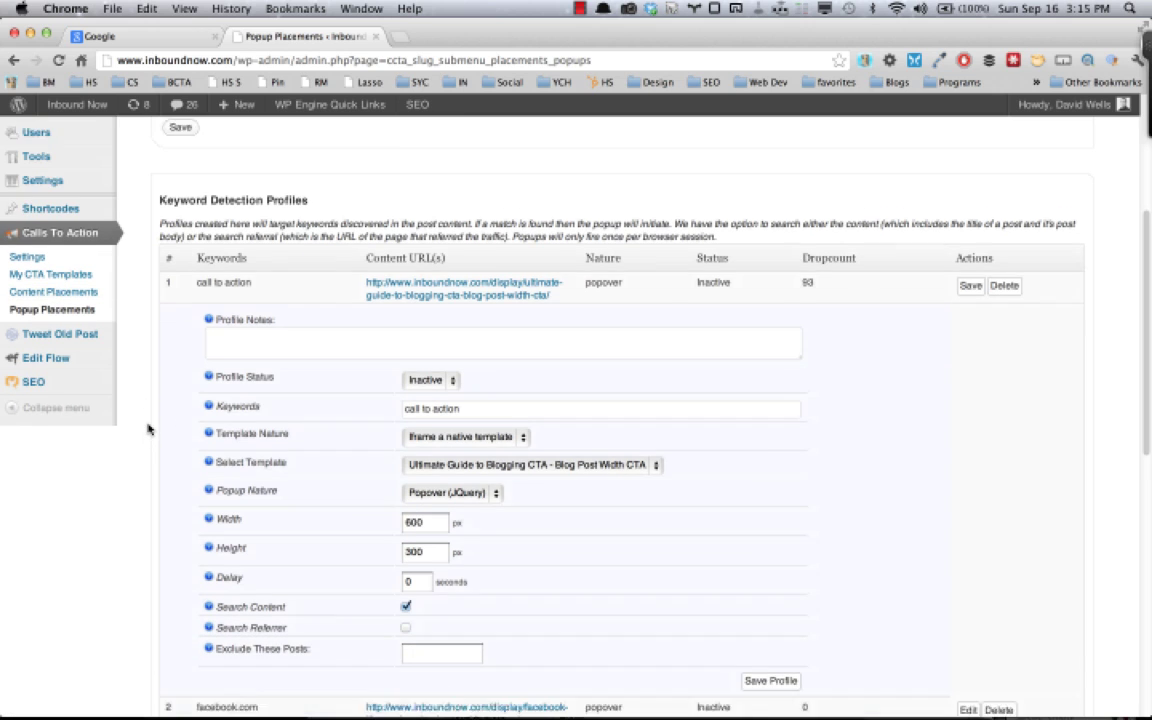
pyautogui.scroll(-2, 145, 400)
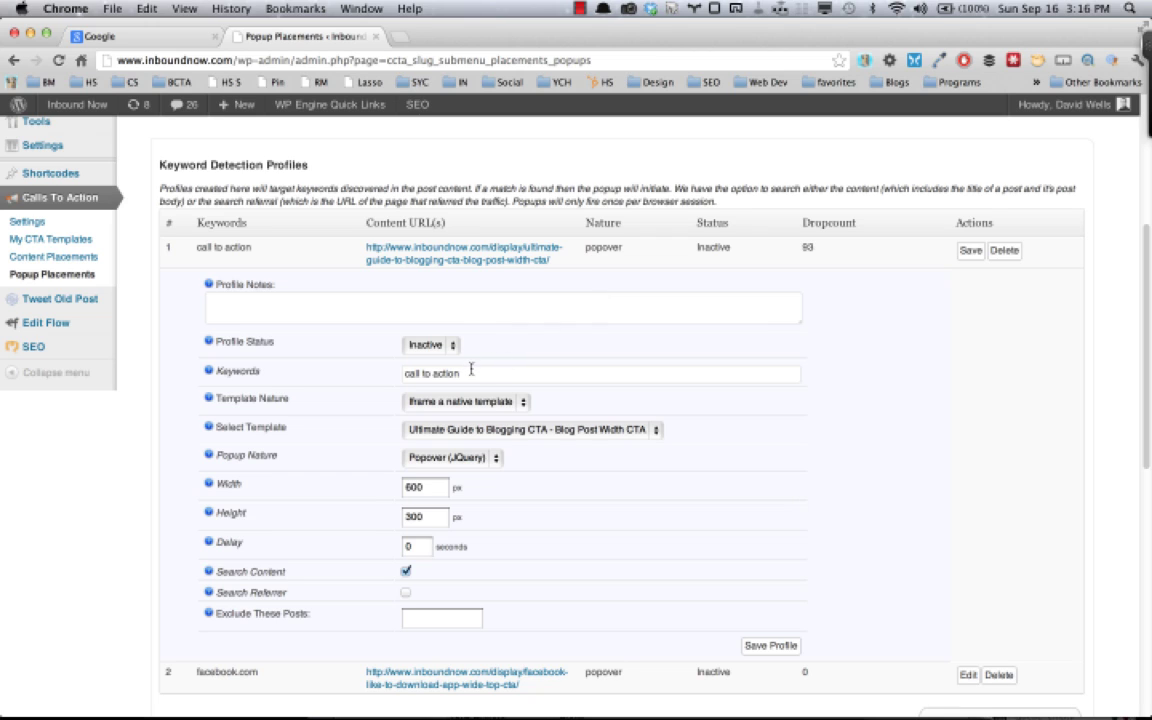
pyautogui.moveTo(471, 369); pyautogui.dragTo(375, 383)
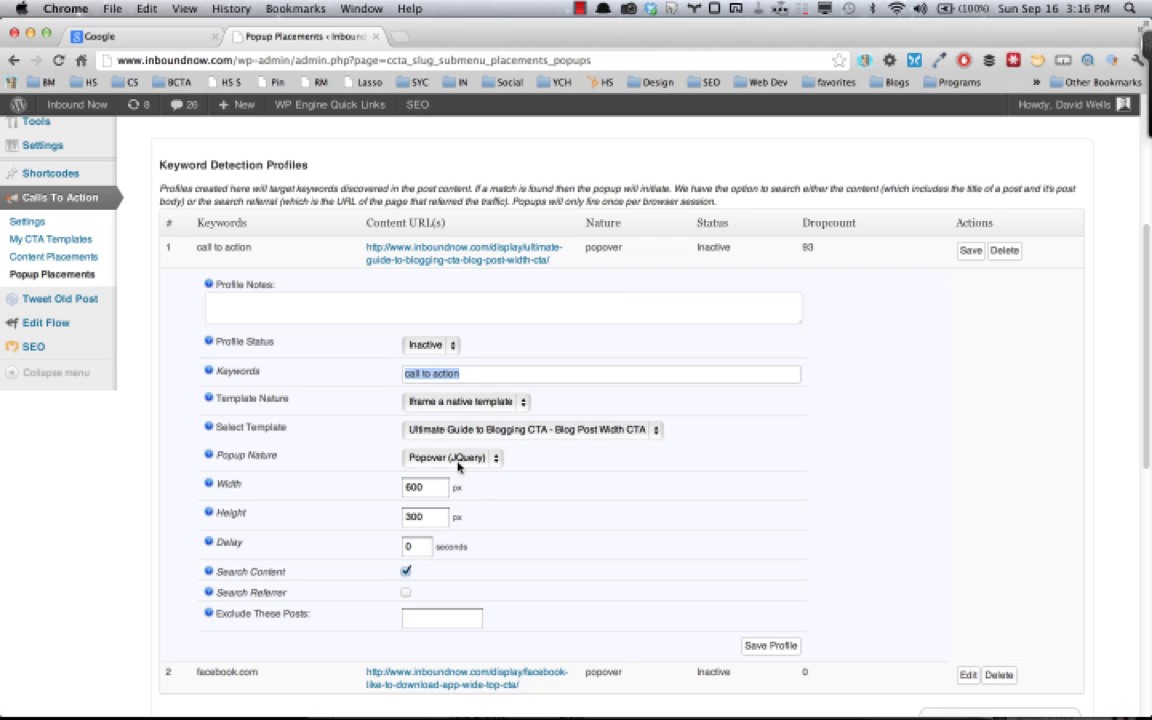
pyautogui.moveTo(287, 429); pyautogui.dragTo(229, 432)
pyautogui.click(201, 392)
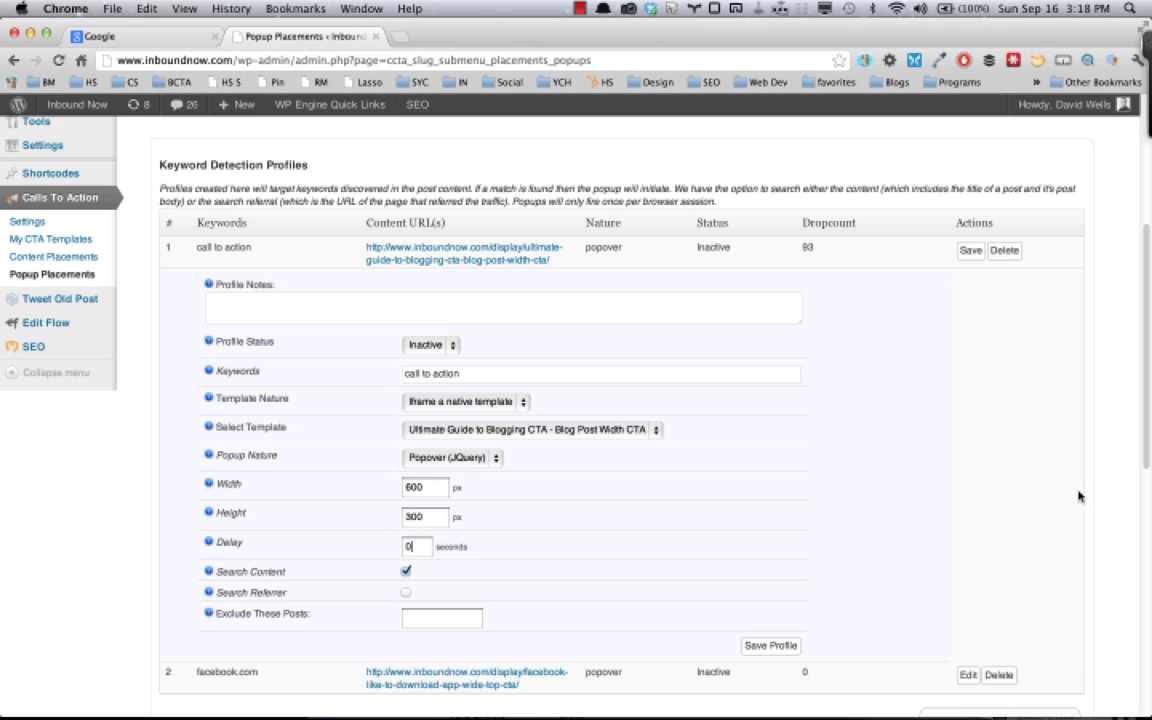
pyautogui.scroll(-15, 1108, 491)
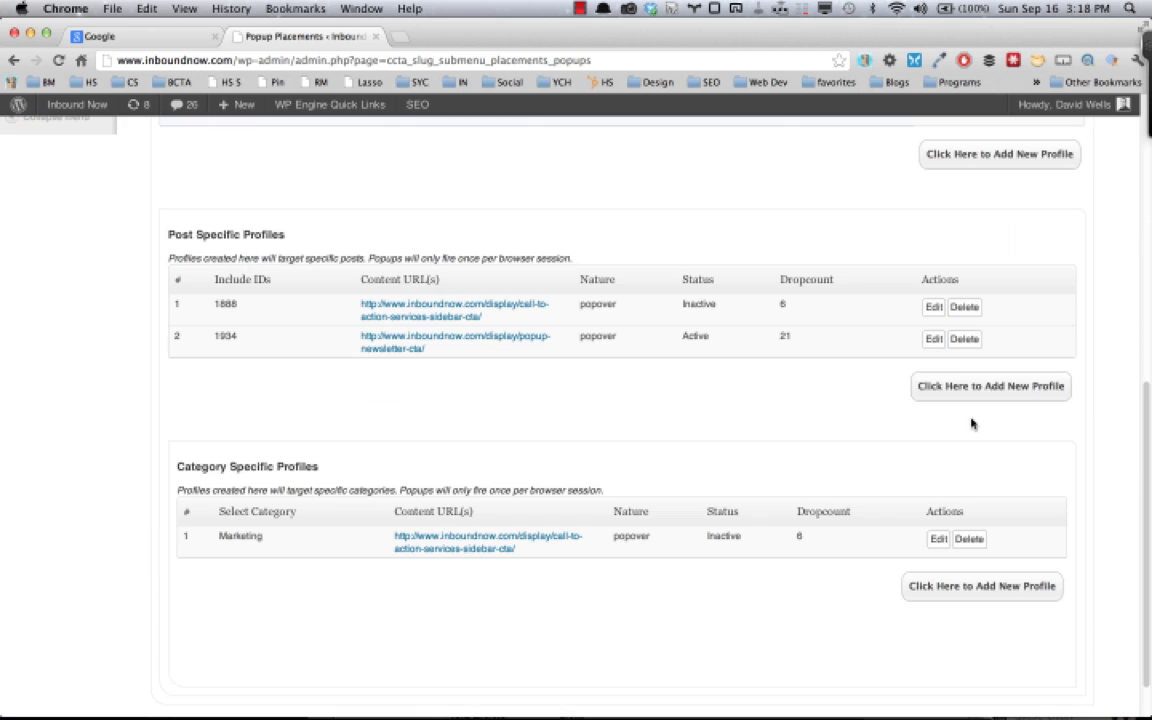
# Step: Expand the facebook.com keyword profile and highlight its facebook.com keyword value
pyautogui.scroll(11, 766, 365)
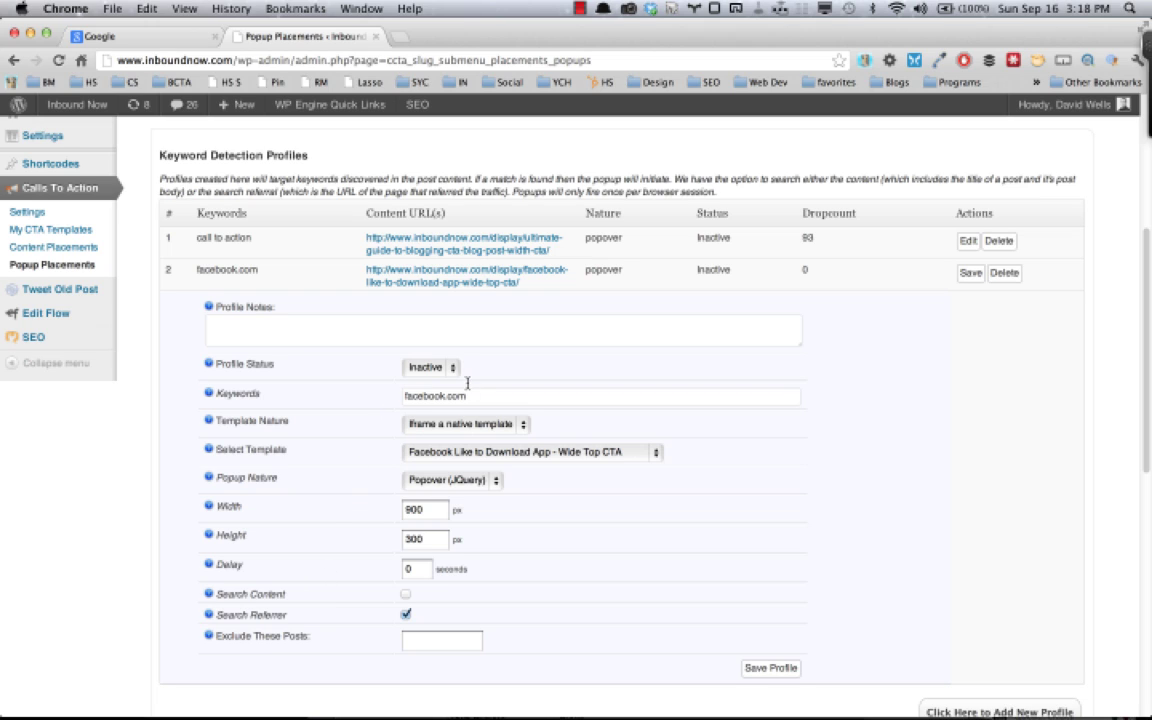
pyautogui.tripleClick(418, 390)
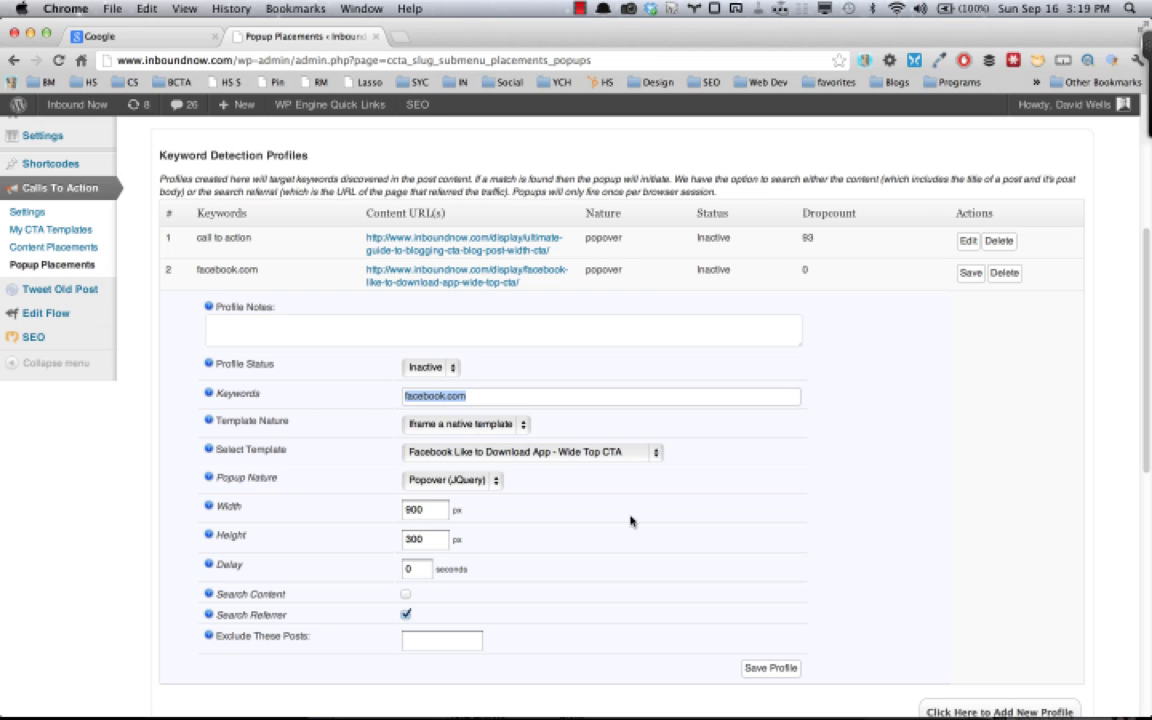
pyautogui.scroll(3, 630, 519)
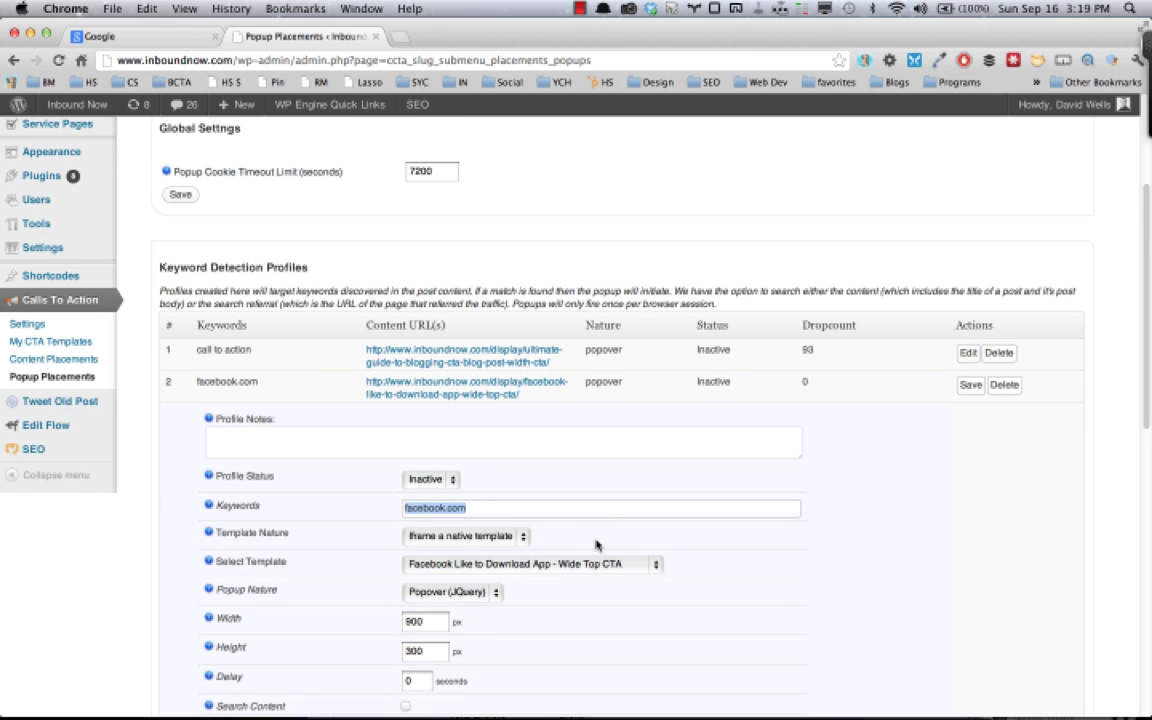
pyautogui.scroll(4, 596, 545)
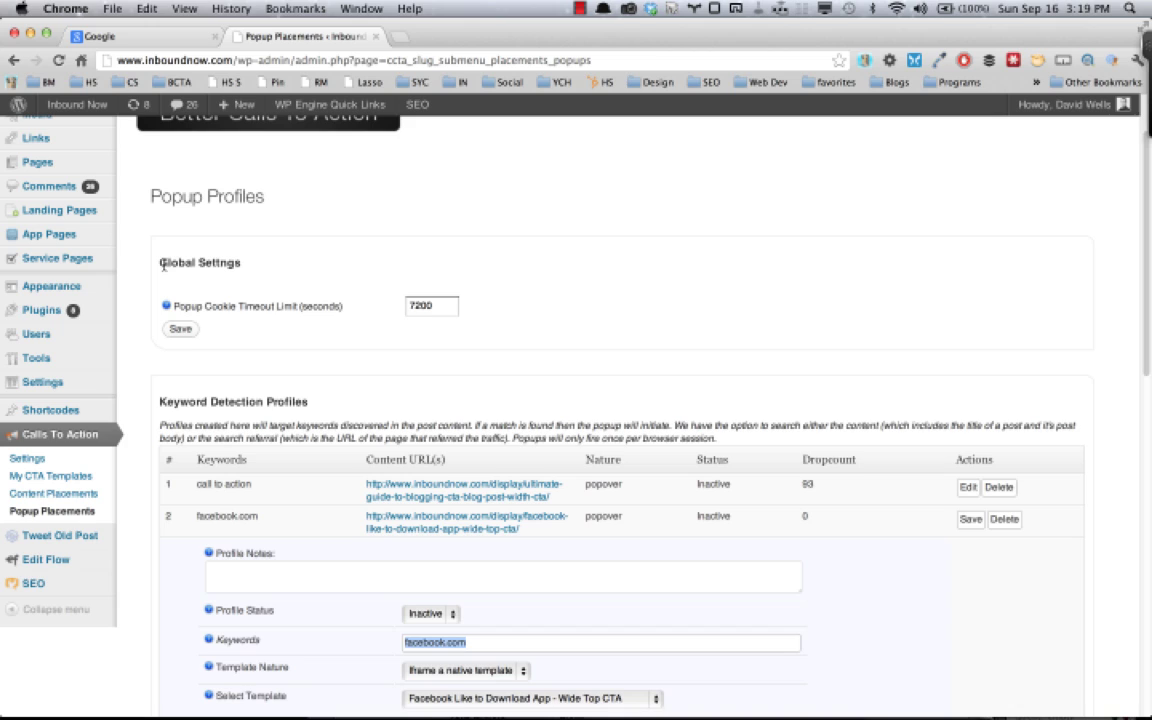
pyautogui.doubleClick(410, 309)
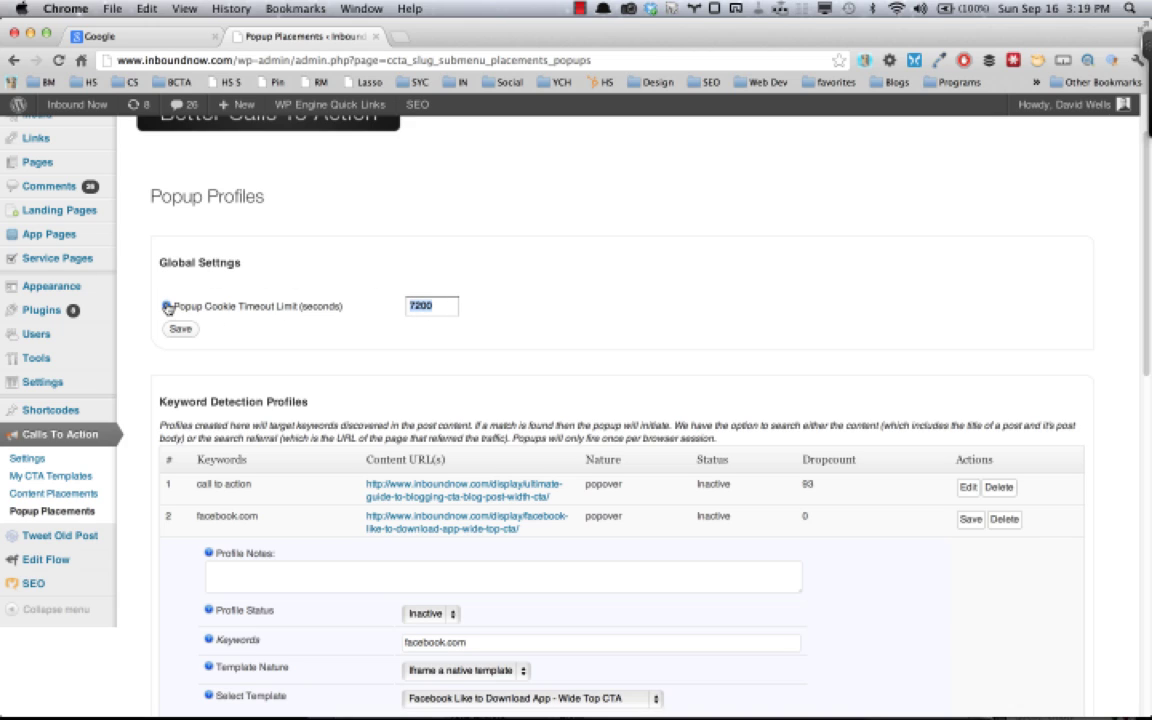
pyautogui.click(430, 306)
pyautogui.scroll(-2, 601, 325)
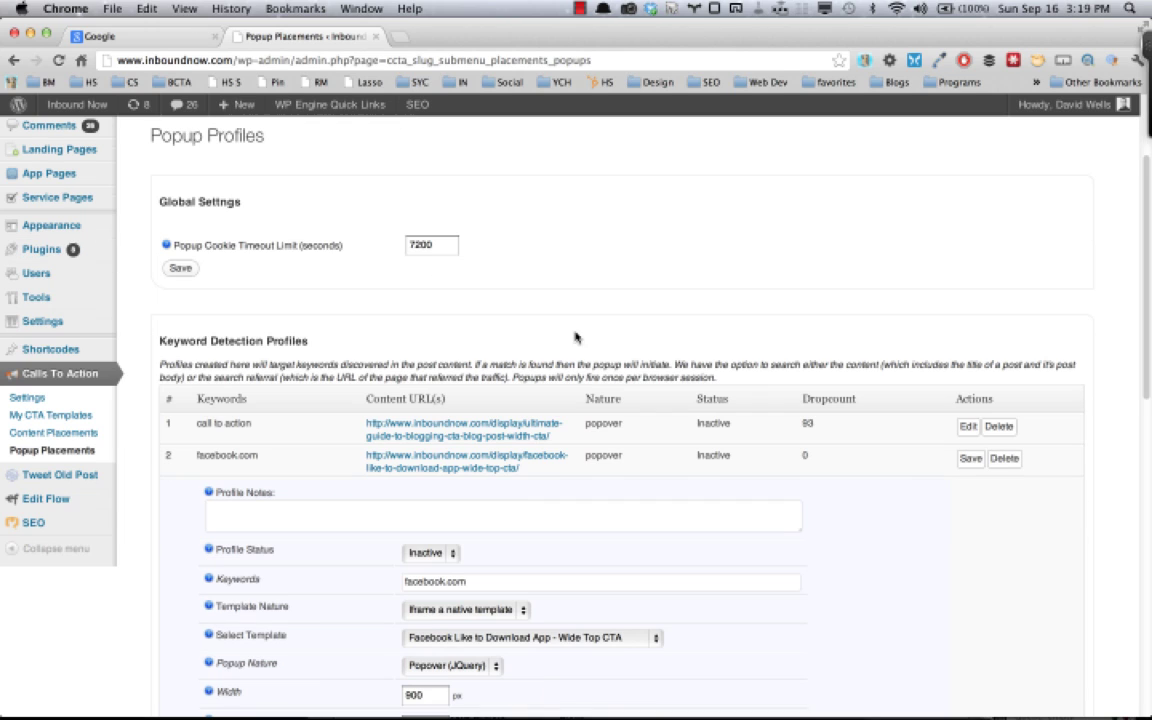
pyautogui.scroll(-5, 560, 470)
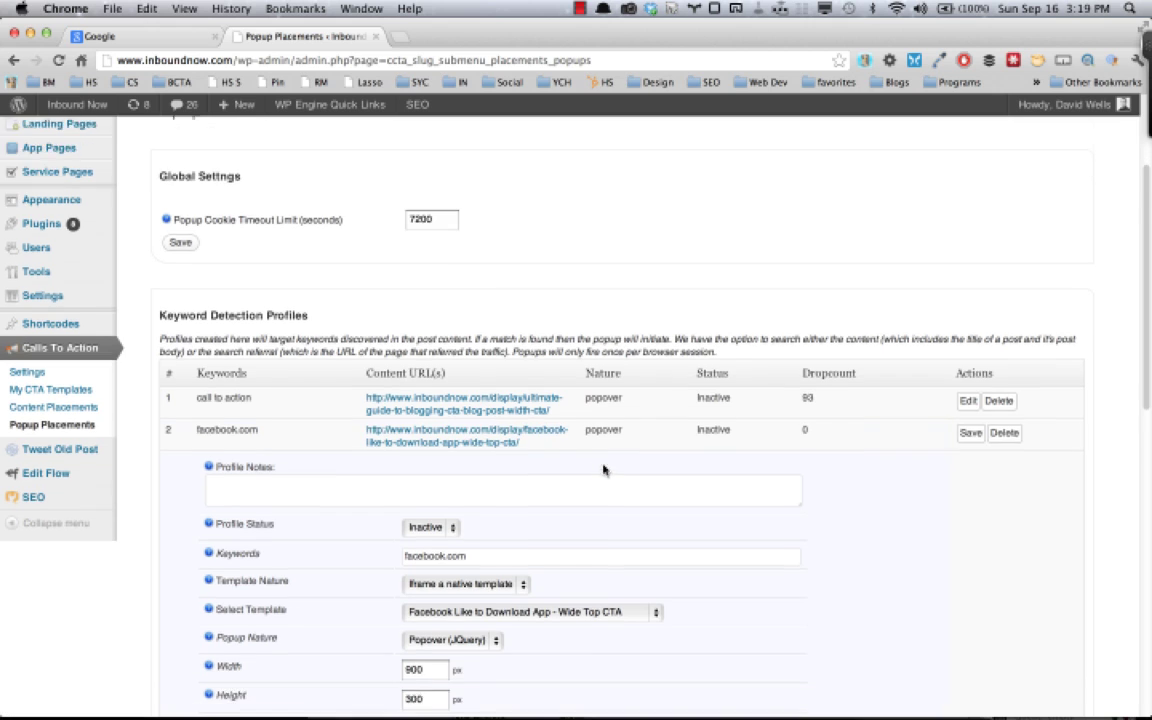
pyautogui.scroll(9, 600, 430)
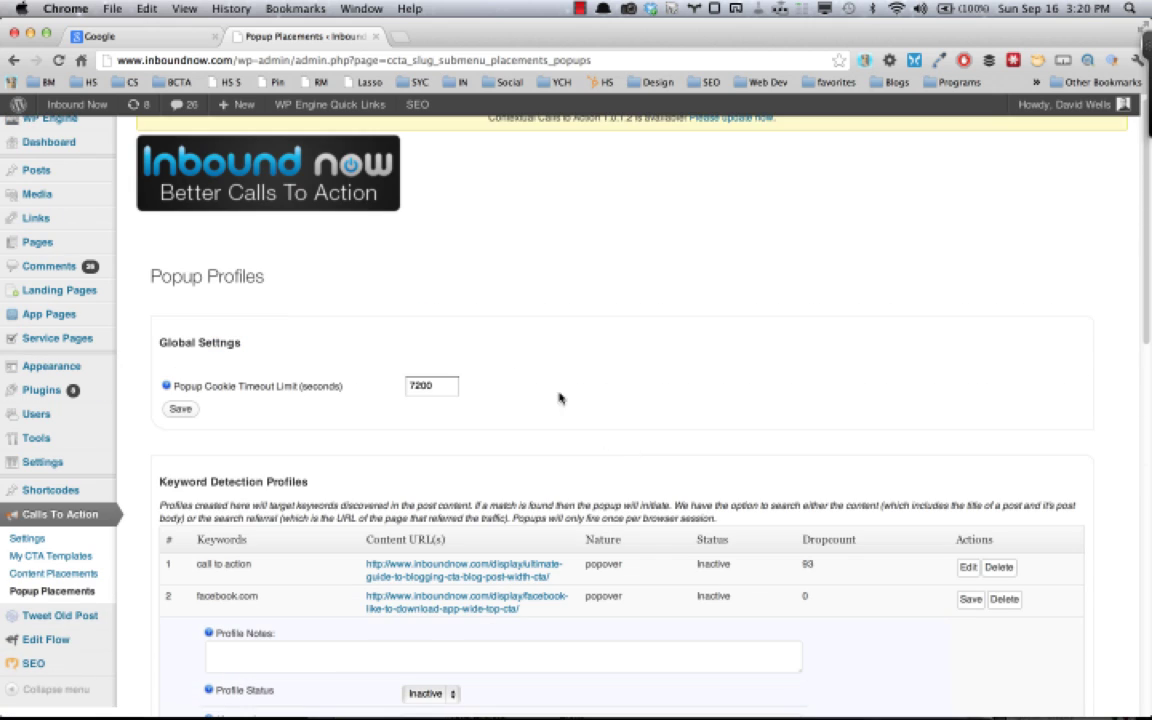
pyautogui.moveTo(424, 389); pyautogui.dragTo(391, 391)
pyautogui.scroll(-2, 540, 419)
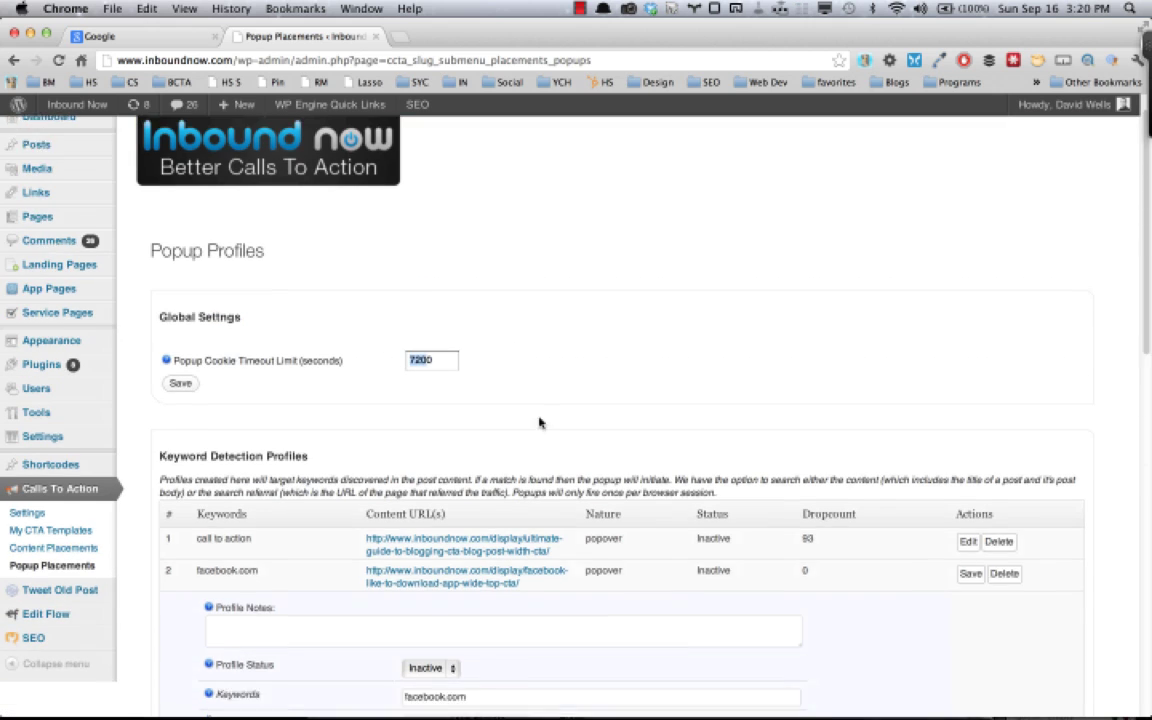
pyautogui.scroll(-4, 545, 385)
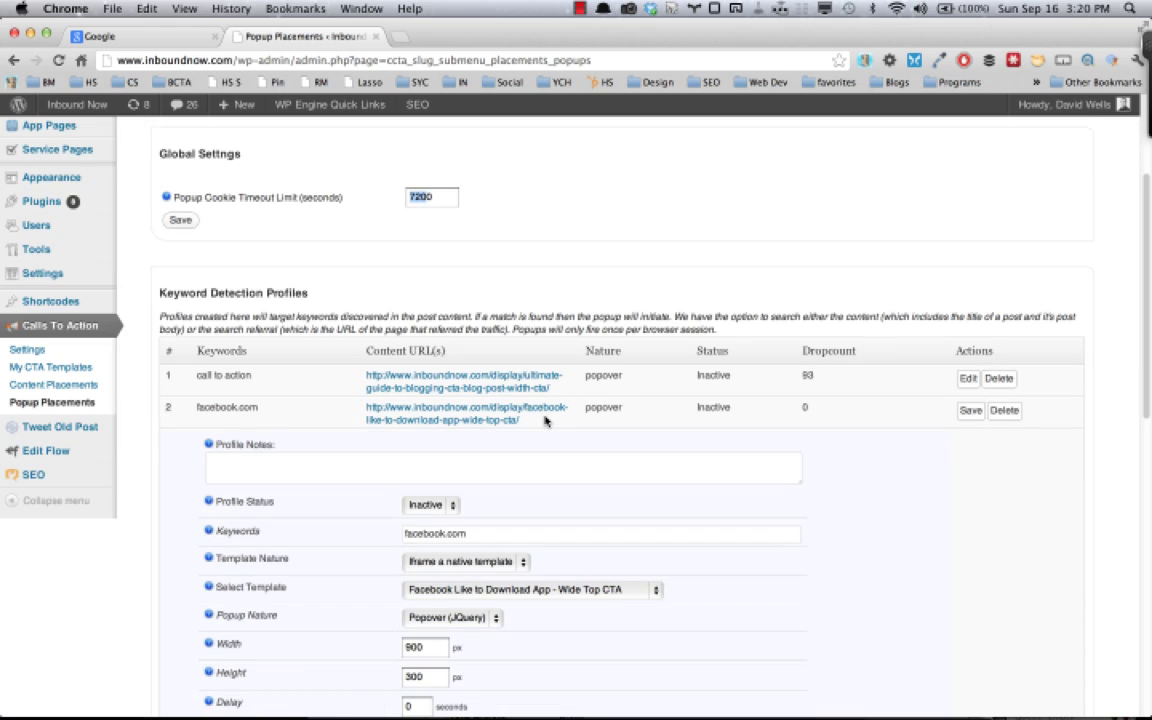
pyautogui.scroll(-5, 707, 419)
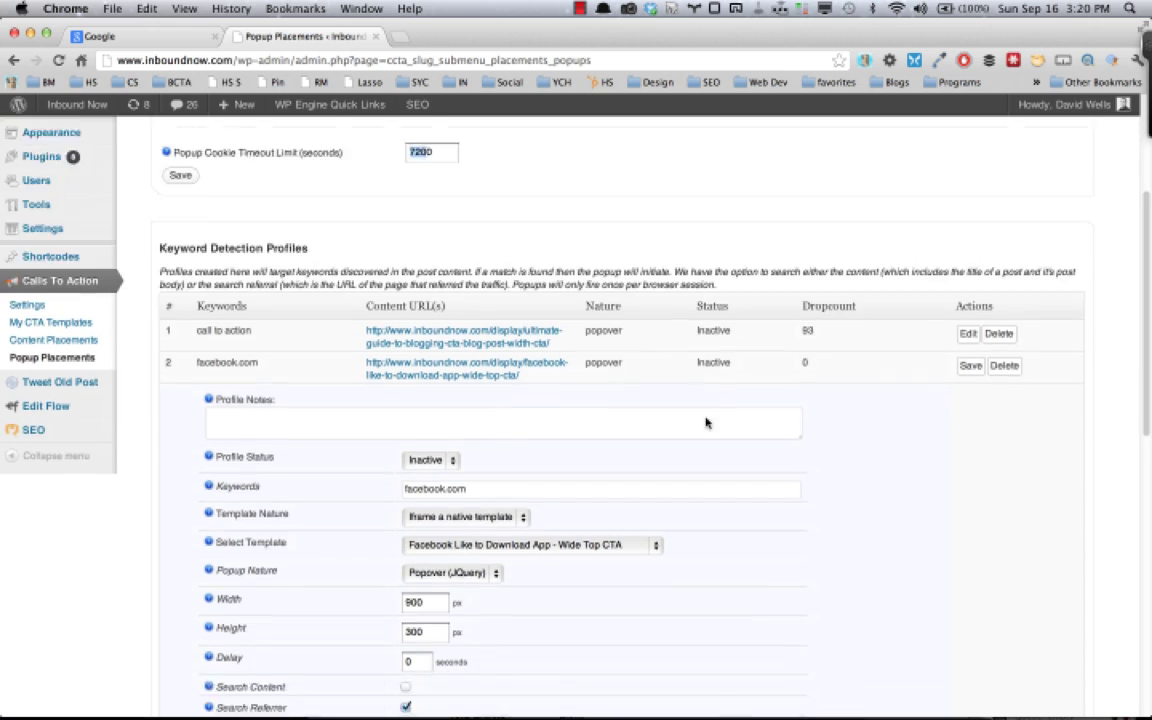
pyautogui.scroll(5, 601, 385)
pyautogui.scroll(1, 601, 383)
pyautogui.press('Down')
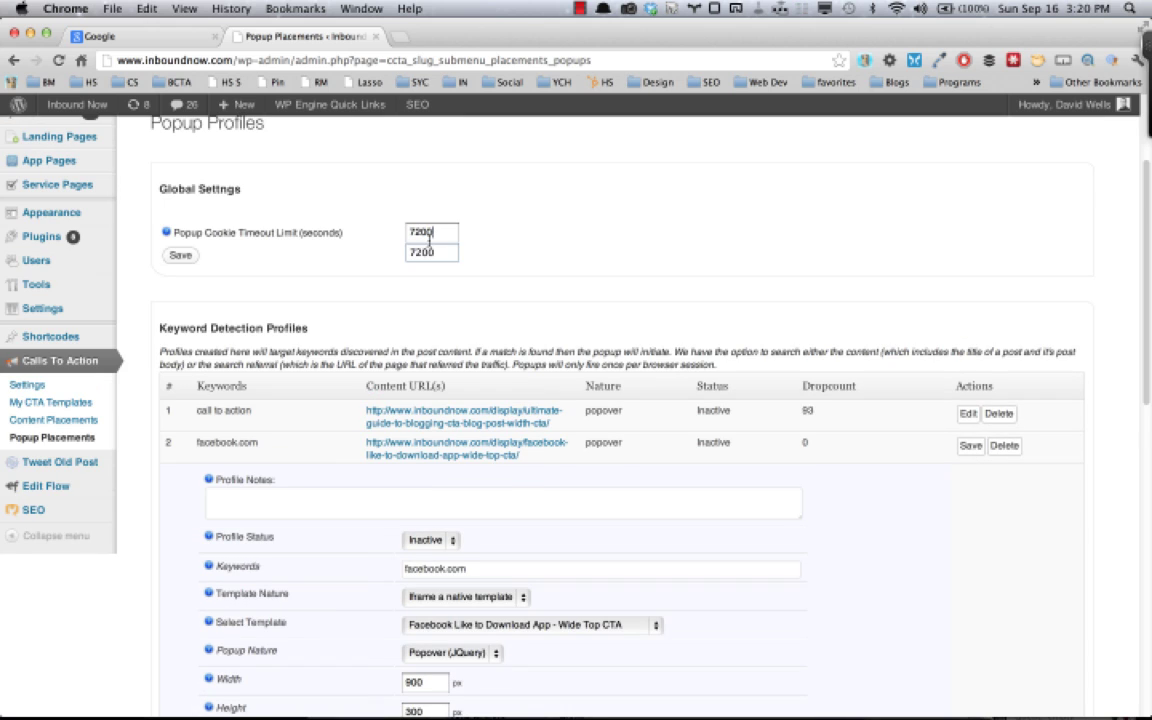
pyautogui.press('Down')
pyautogui.press('Return')
pyautogui.scroll(-3, 500, 280)
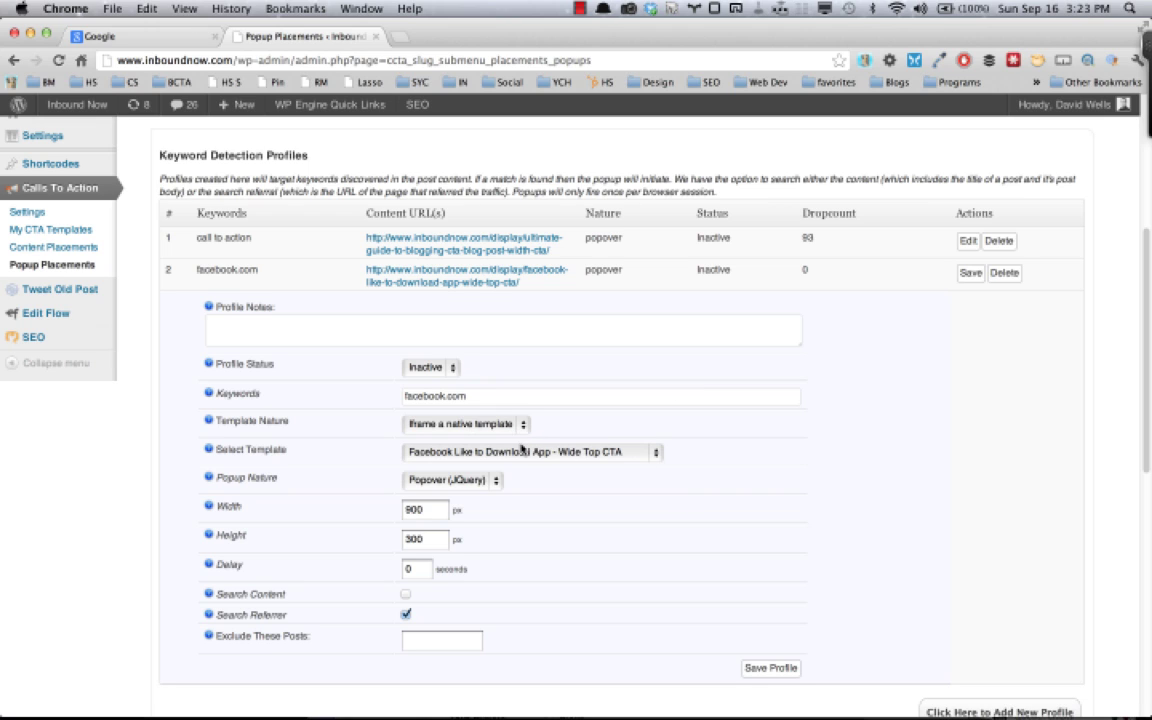
# Step: Review the template list and keep Template Nature as 'Iframe a native template'
pyautogui.click(472, 455)
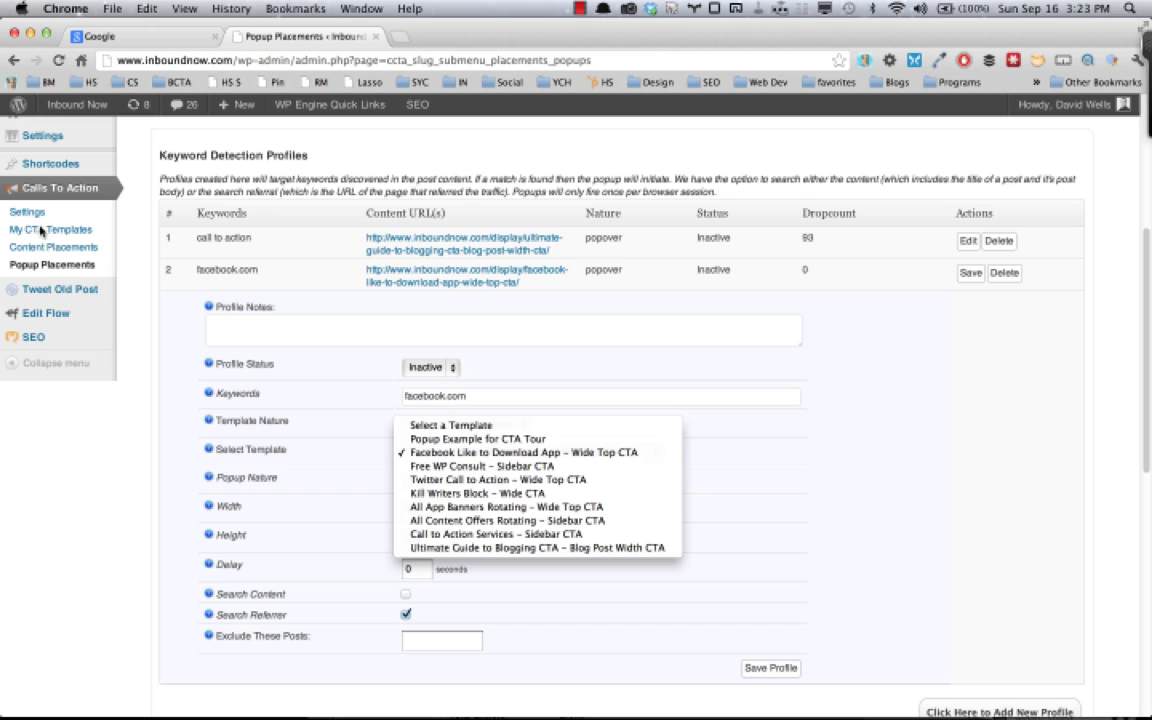
pyautogui.click(125, 316)
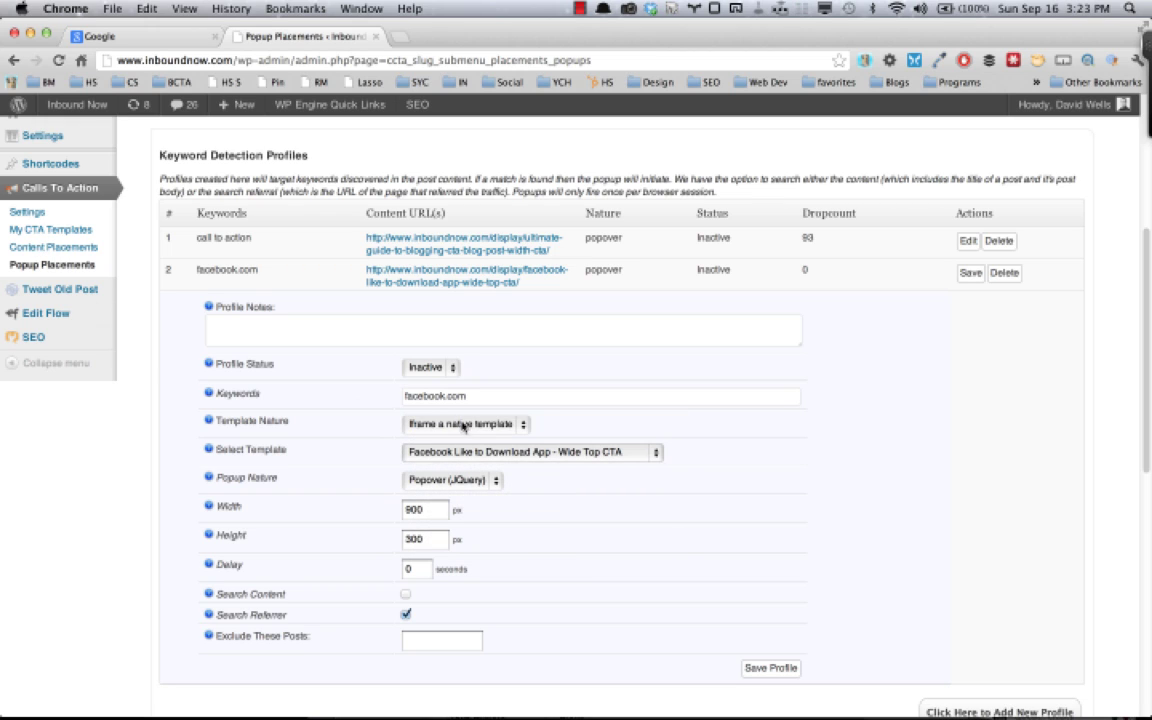
pyautogui.click(463, 425)
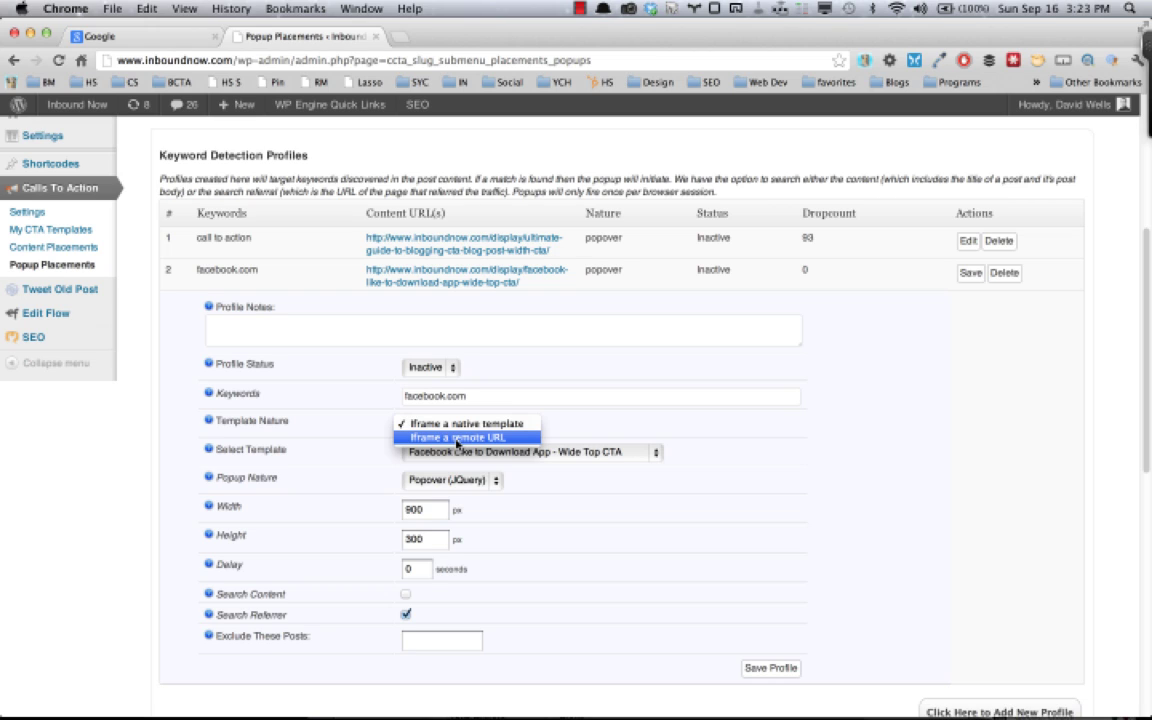
pyautogui.click(599, 432)
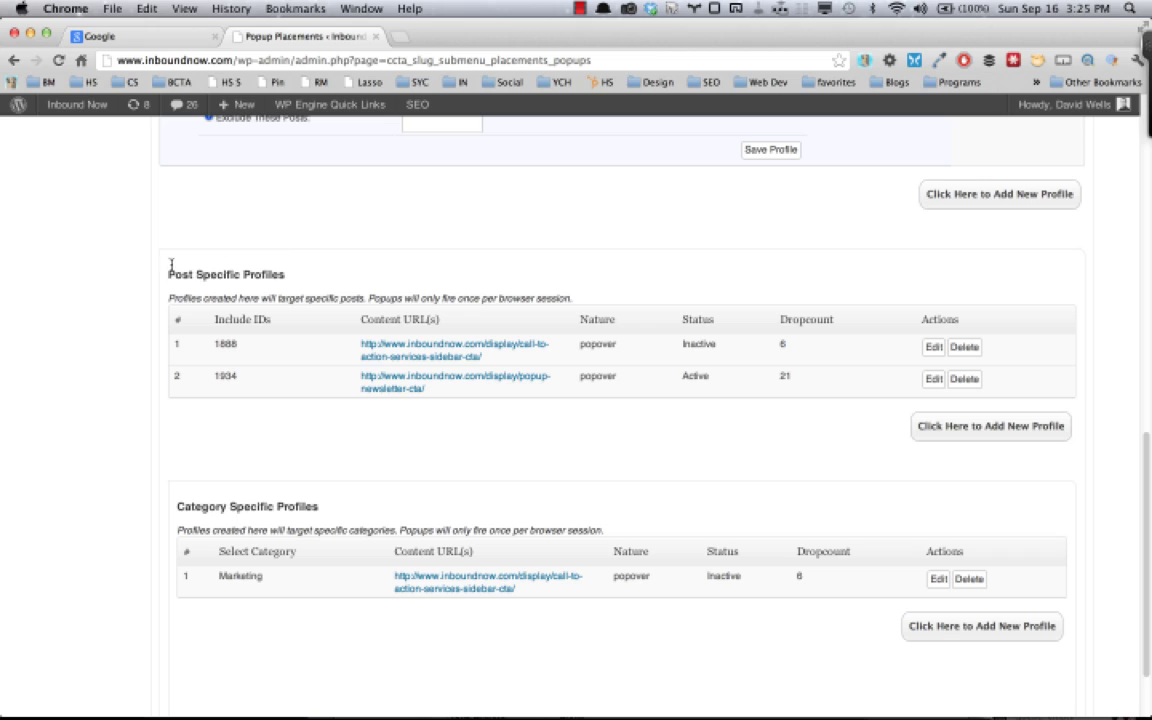
# Step: Expand the post-specific profile for post 1934 and point out its Include IDs value
pyautogui.moveTo(168, 274); pyautogui.dragTo(296, 272)
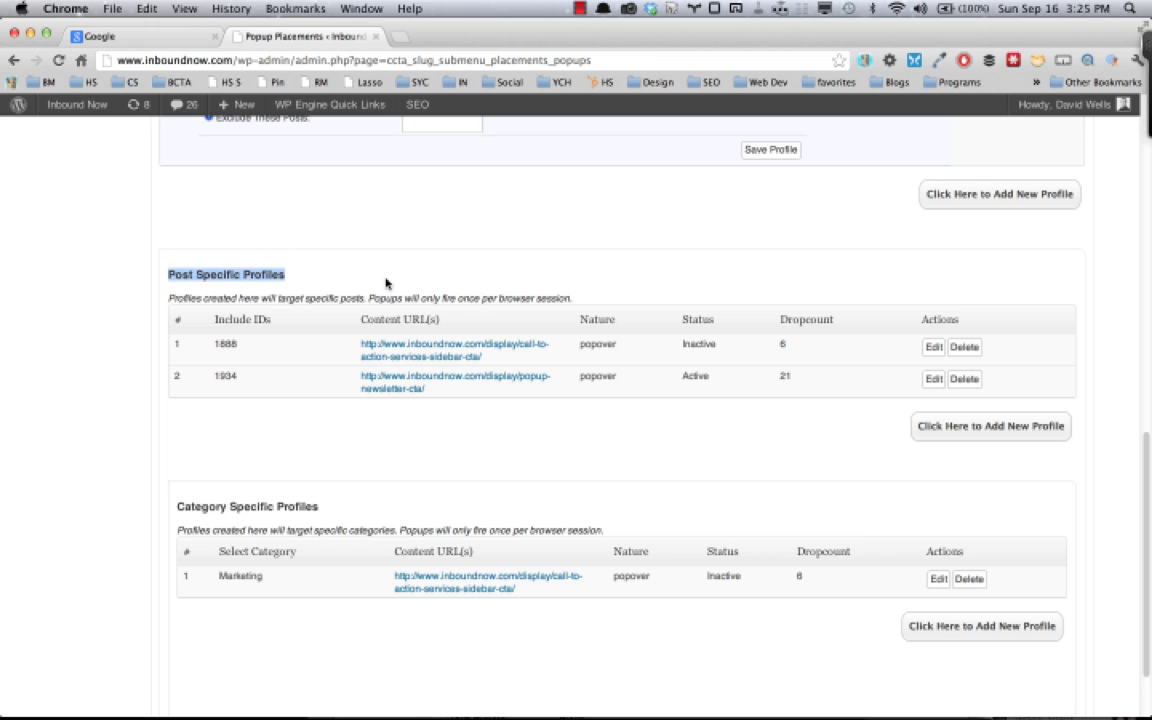
pyautogui.click(386, 284)
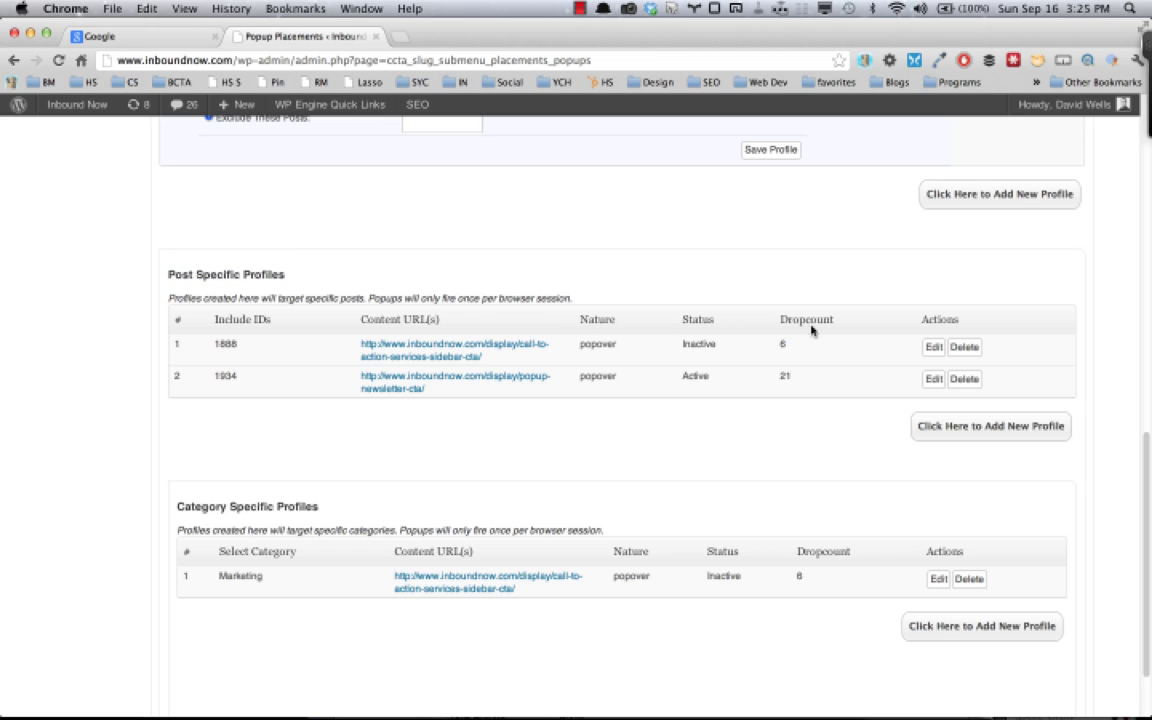
pyautogui.click(933, 379)
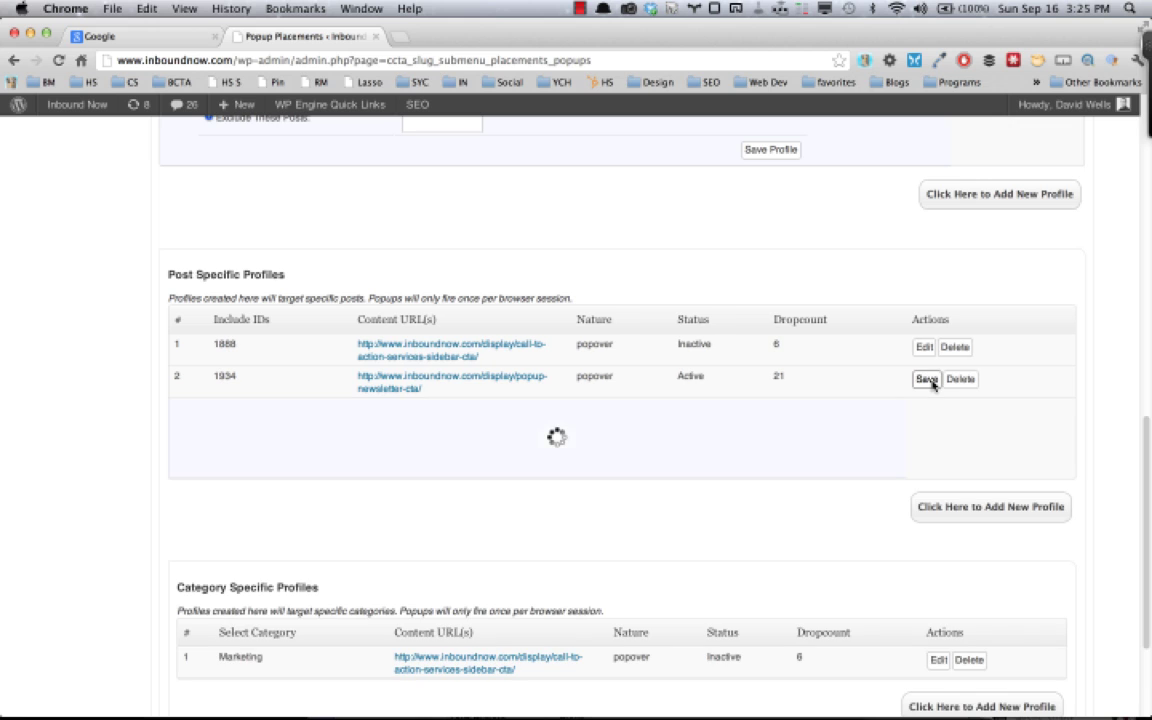
pyautogui.scroll(-2, 581, 283)
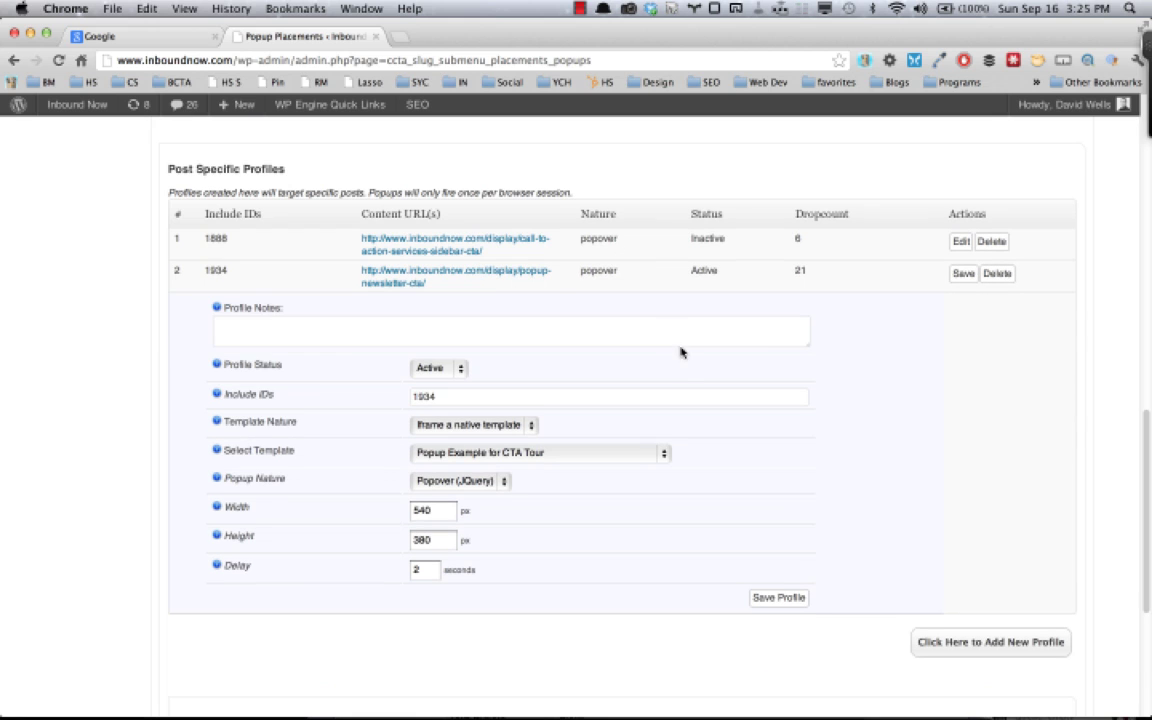
pyautogui.click(414, 395)
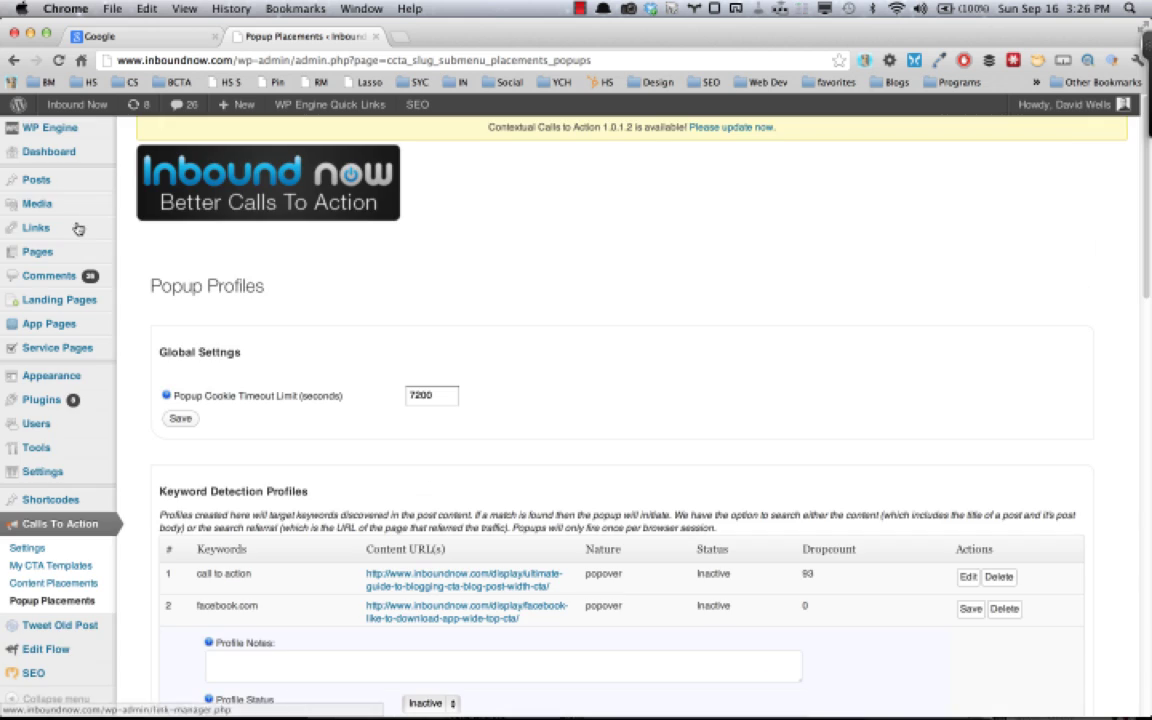
pyautogui.moveTo(72, 254)
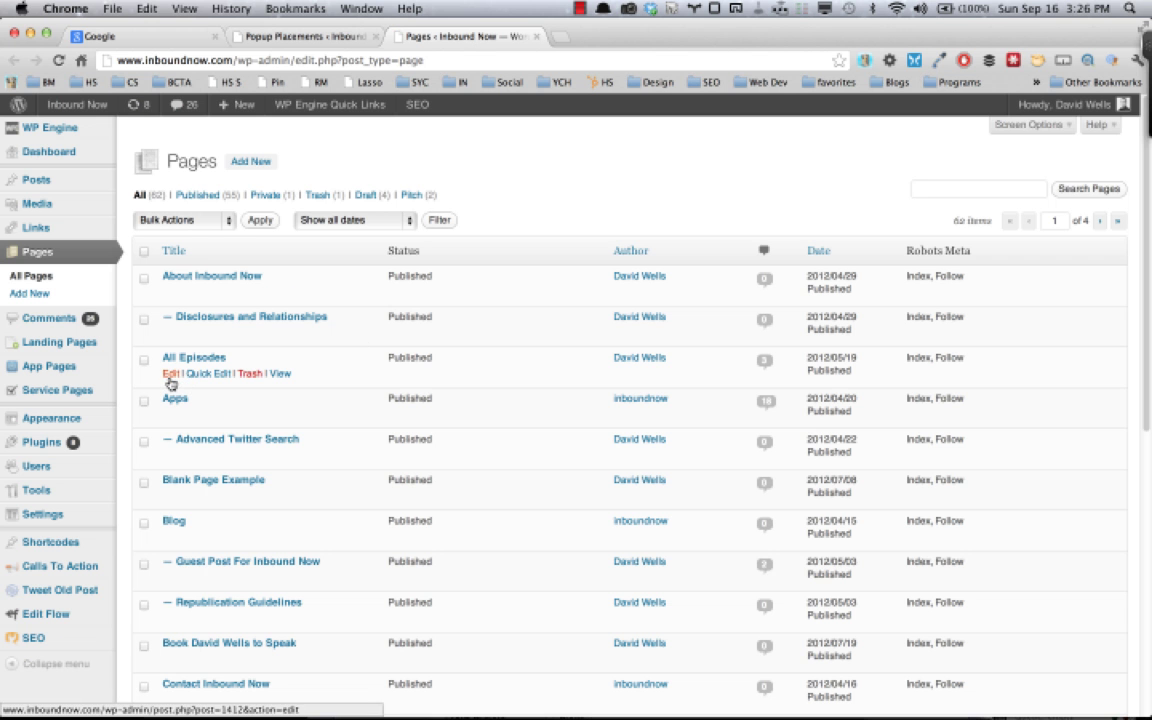
# Step: Open the All Episodes page editor in a new tab and highlight its post ID 1412
pyautogui.scroll(-3, 176, 367)
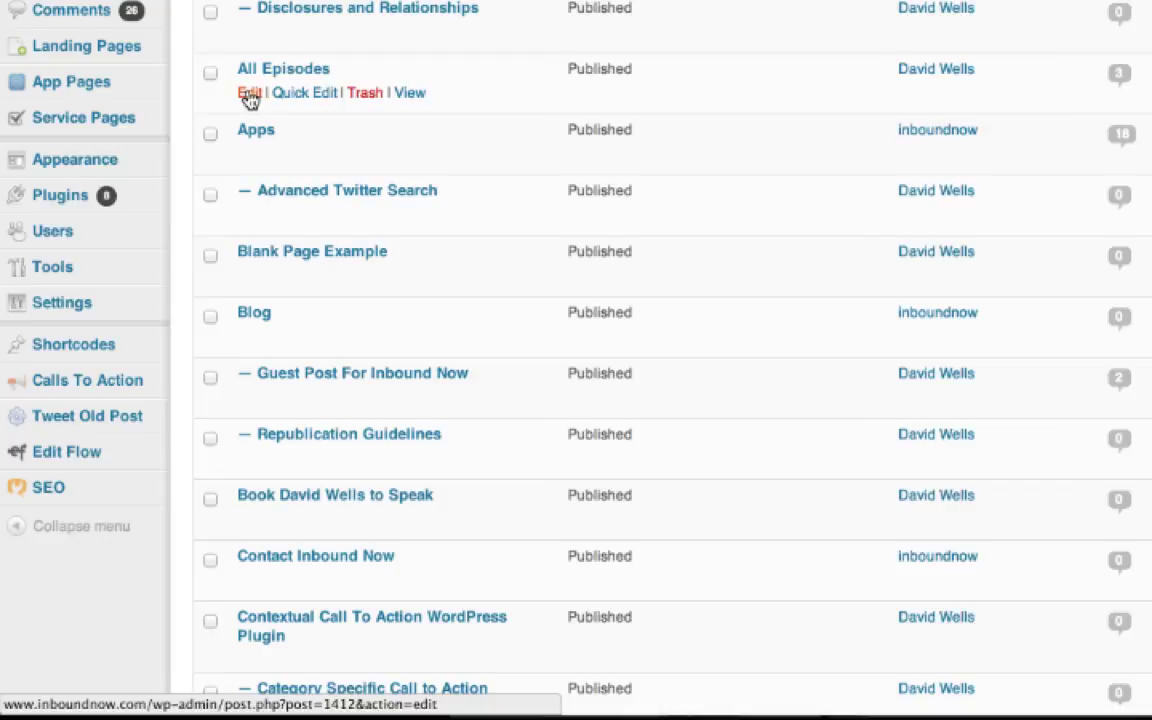
pyautogui.keyDown('super'); pyautogui.click(249, 100); pyautogui.keyUp('super')
pyautogui.click(720, 20)
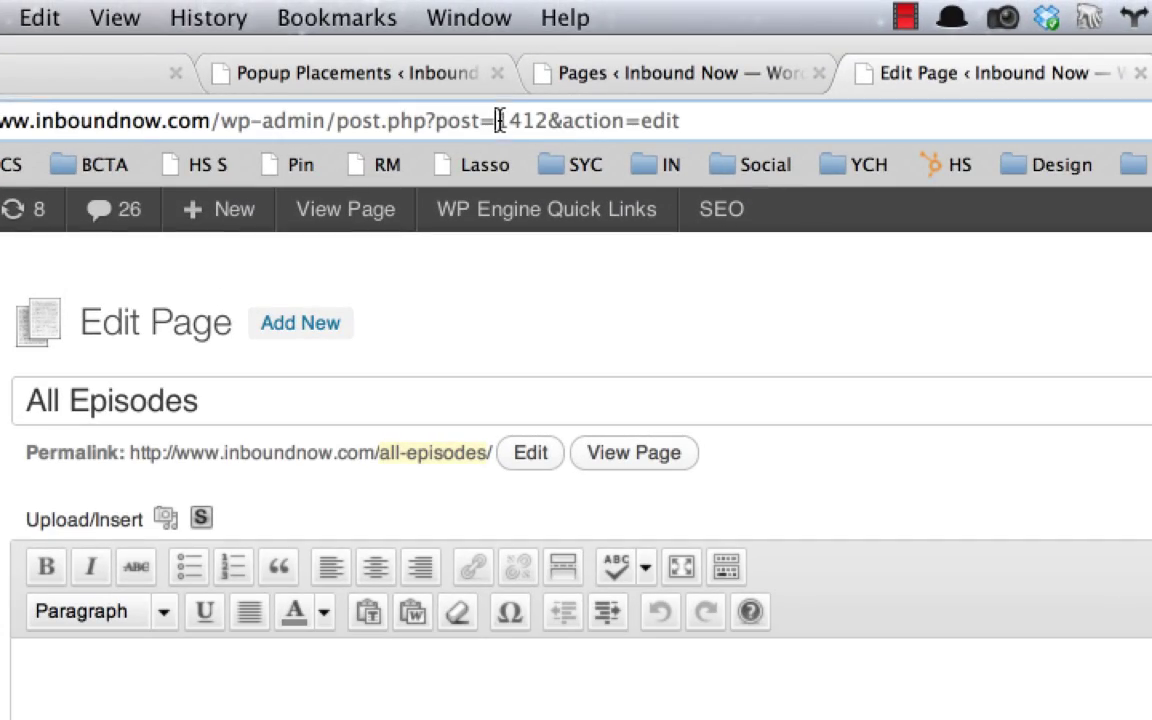
pyautogui.moveTo(497, 120); pyautogui.dragTo(548, 120)
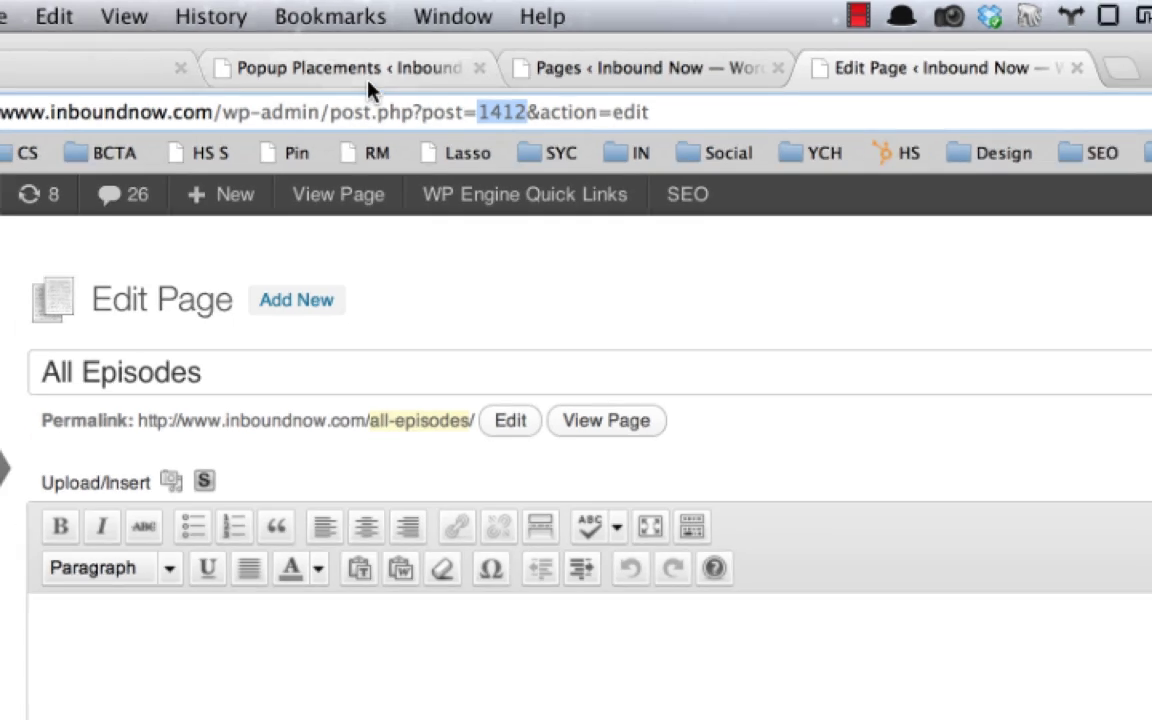
# Step: Highlight post ID 1934 in Popup Placements, then switch to the public Contextual Call To Action plugin page
pyautogui.click(329, 70)
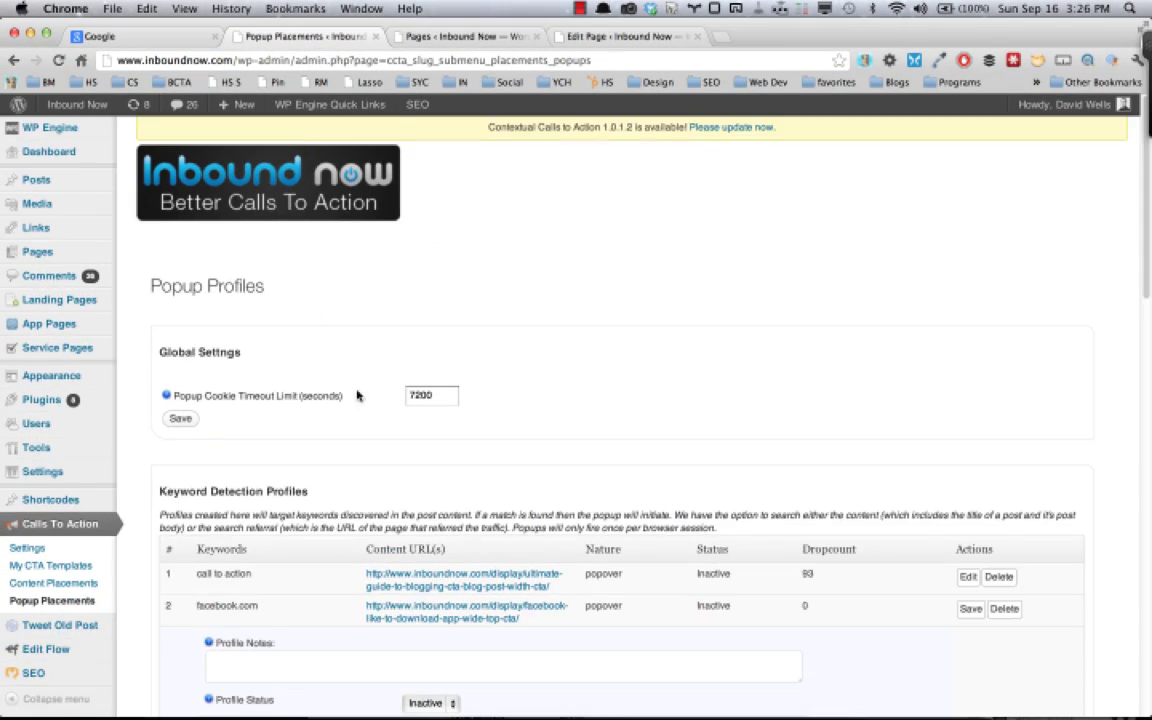
pyautogui.scroll(-5, 235, 363)
pyautogui.scroll(-10, 235, 363)
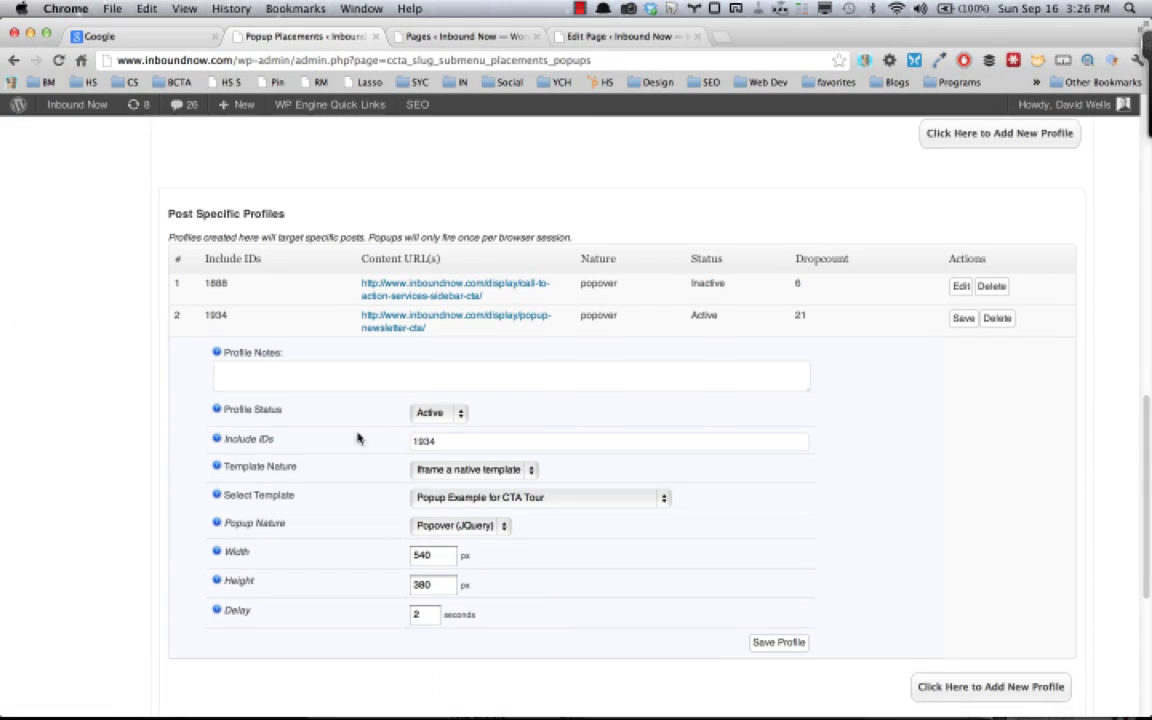
pyautogui.doubleClick(436, 440)
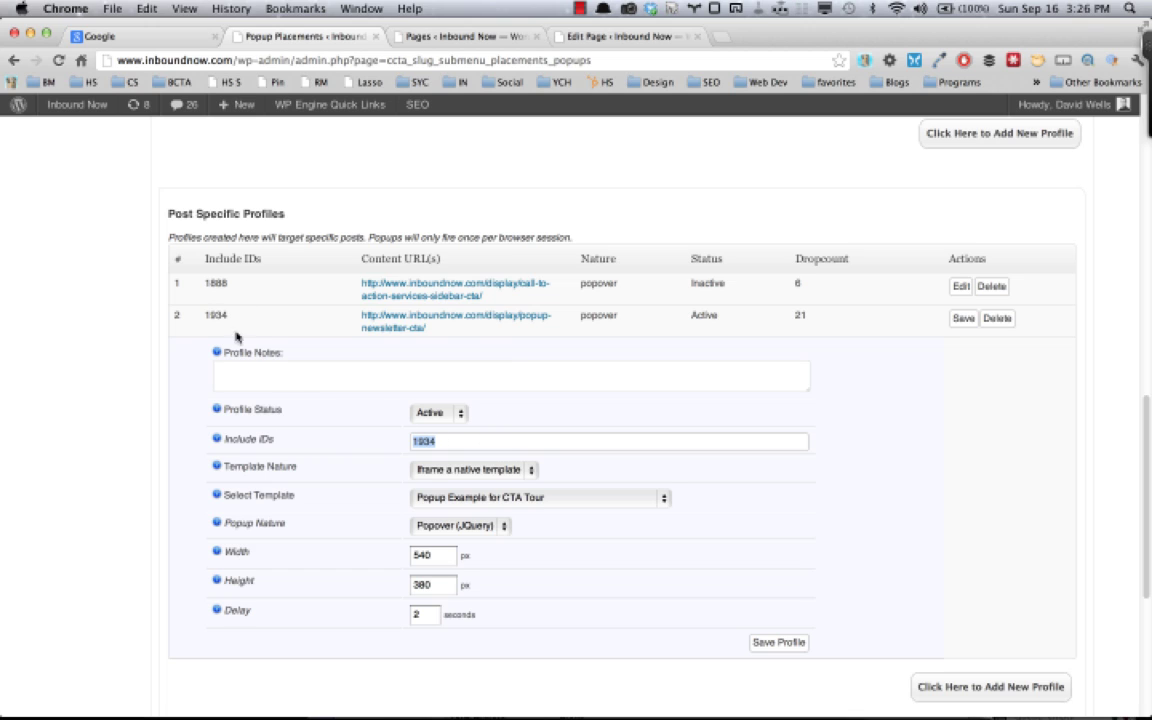
pyautogui.click(941, 447)
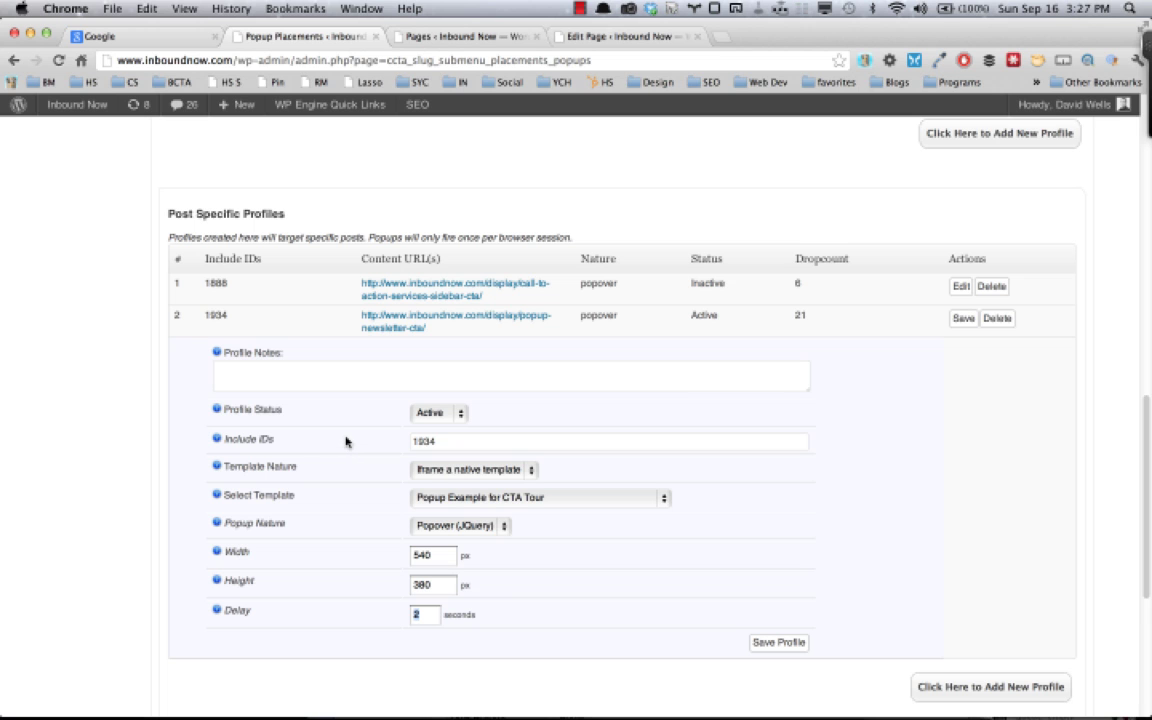
pyautogui.hotkey('ctrl', 'Tab')
pyautogui.scroll(-5, 565, 392)
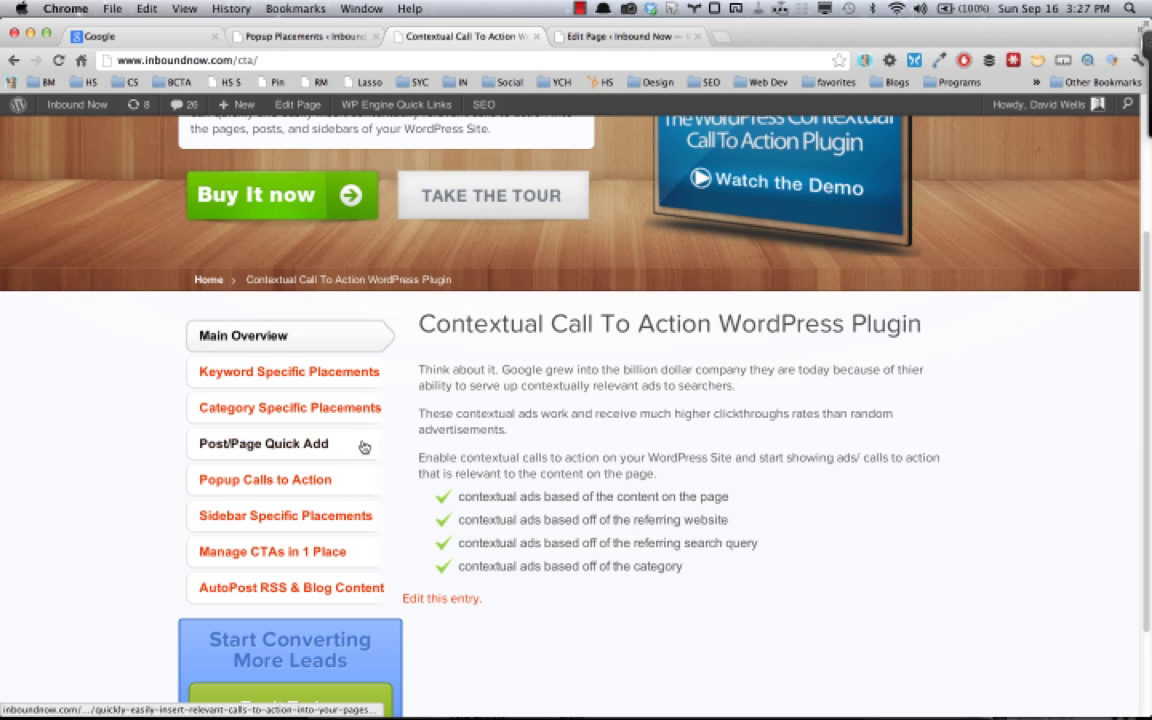
# Step: Open the 'Popup Calls to Action' link in an Incognito window to view the live popup
pyautogui.rightClick(270, 480)
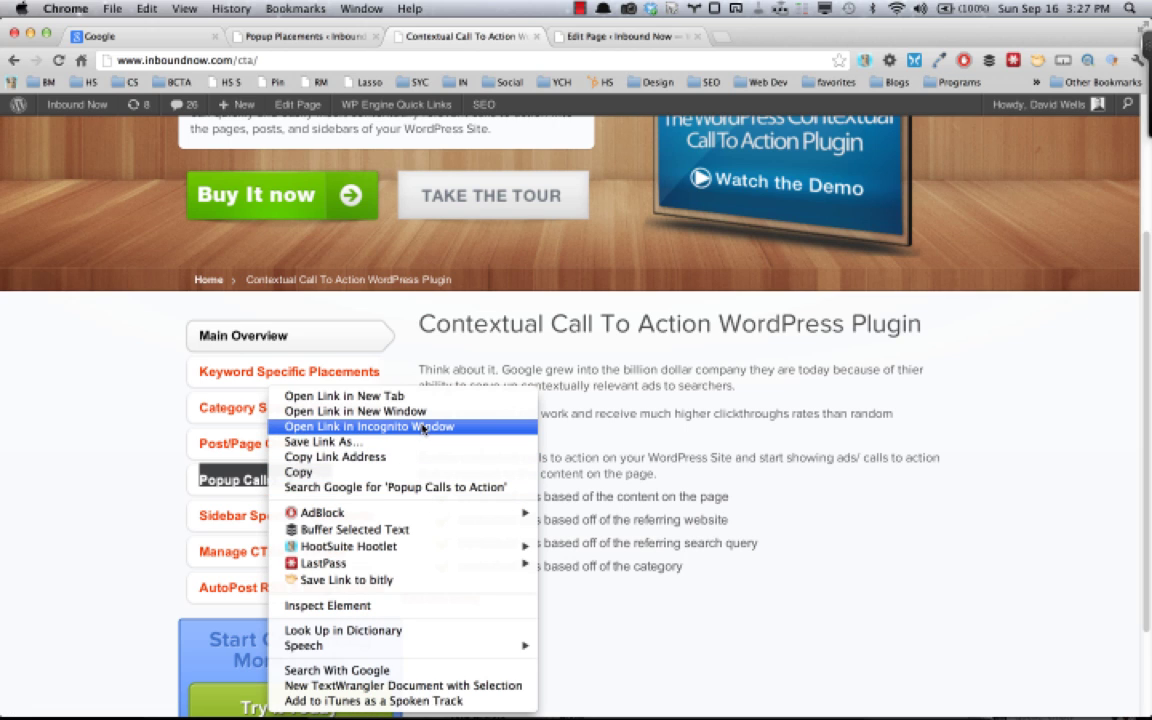
pyautogui.click(422, 428)
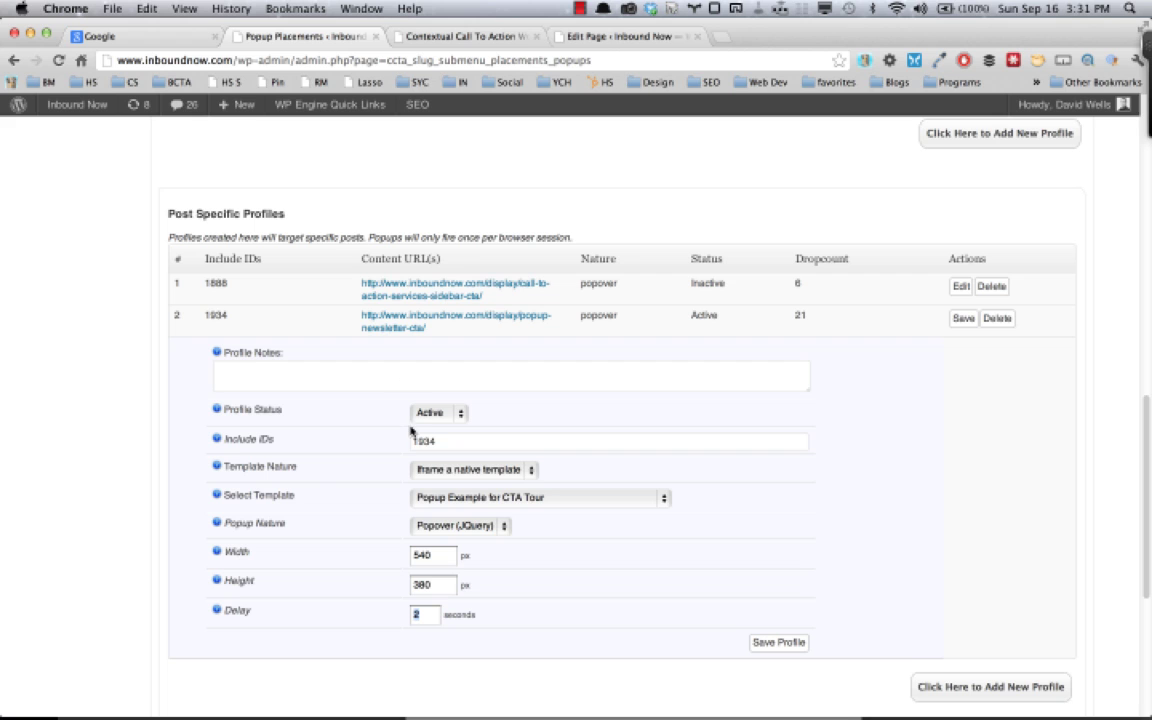
pyautogui.scroll(-5, 175, 470)
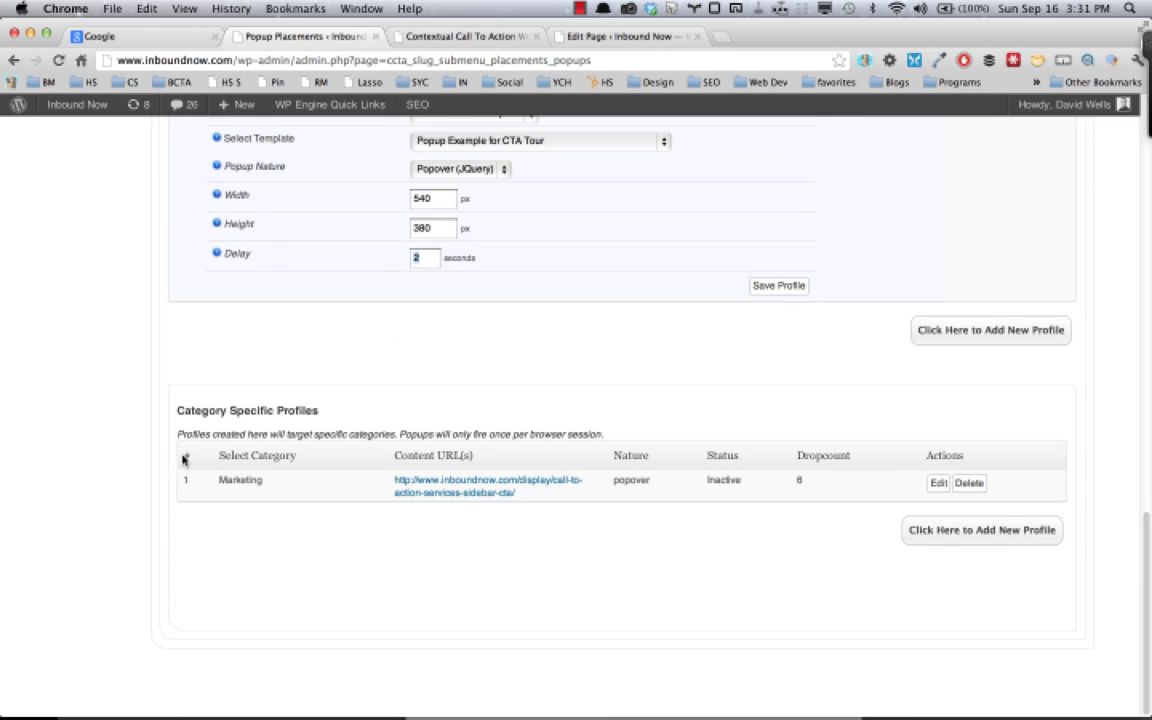
# Step: Expand the Marketing profile under Category Specific Profiles for editing
pyautogui.moveTo(176, 410); pyautogui.dragTo(341, 412)
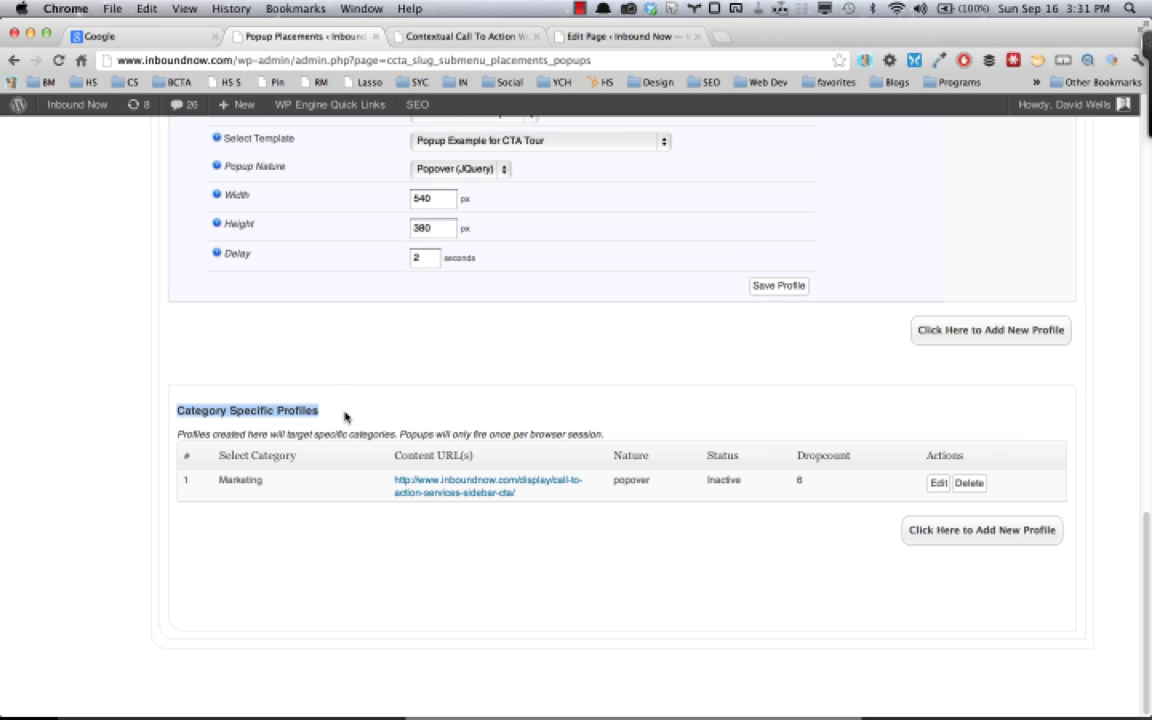
pyautogui.click(430, 392)
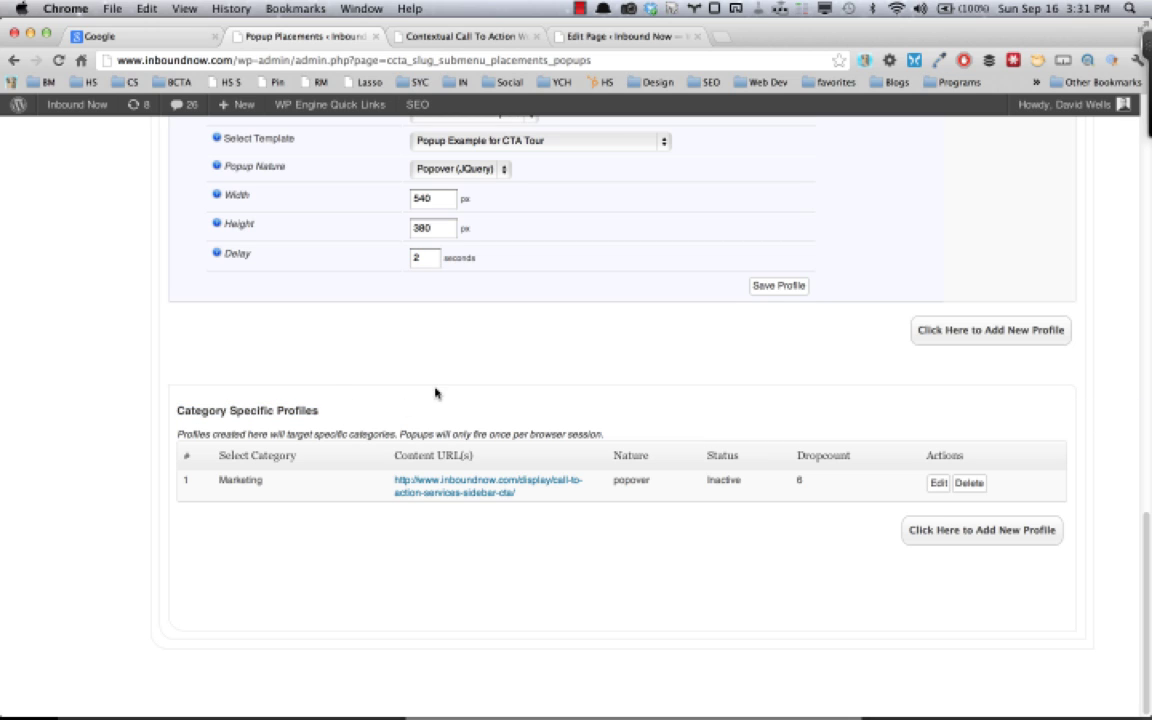
pyautogui.click(937, 483)
pyautogui.scroll(-5, 576, 476)
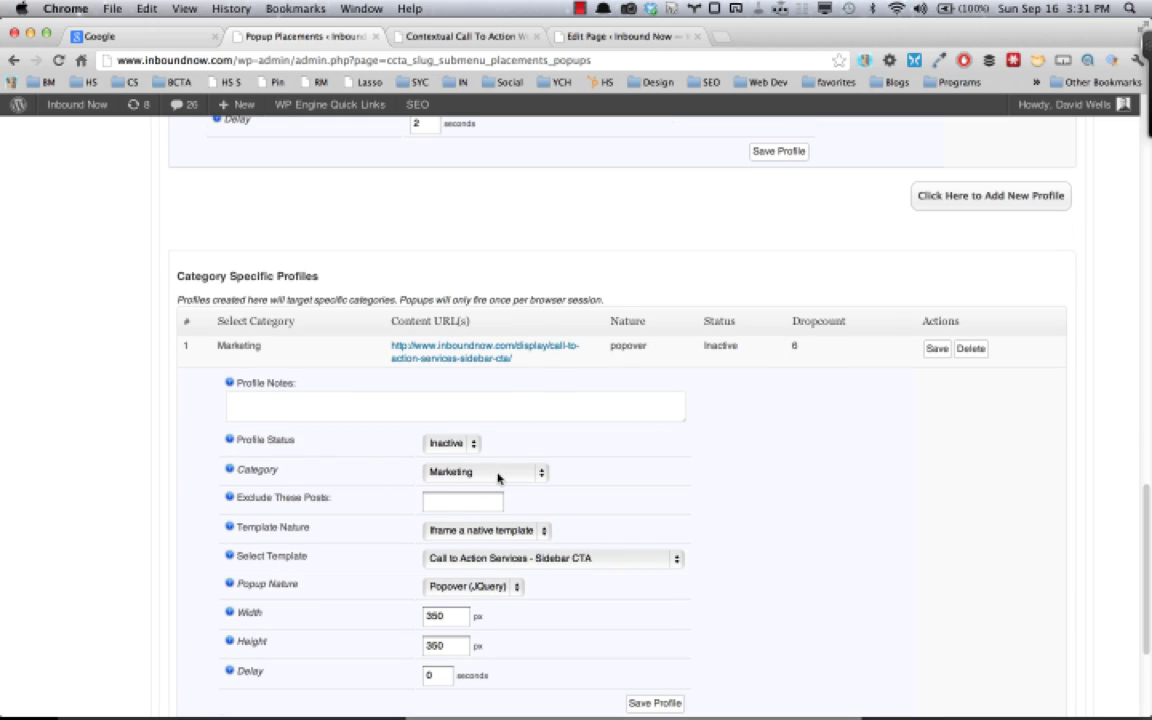
# Step: Keep the profile status Inactive and the template as Call to Action Services - Sidebar CTA
pyautogui.click(455, 443)
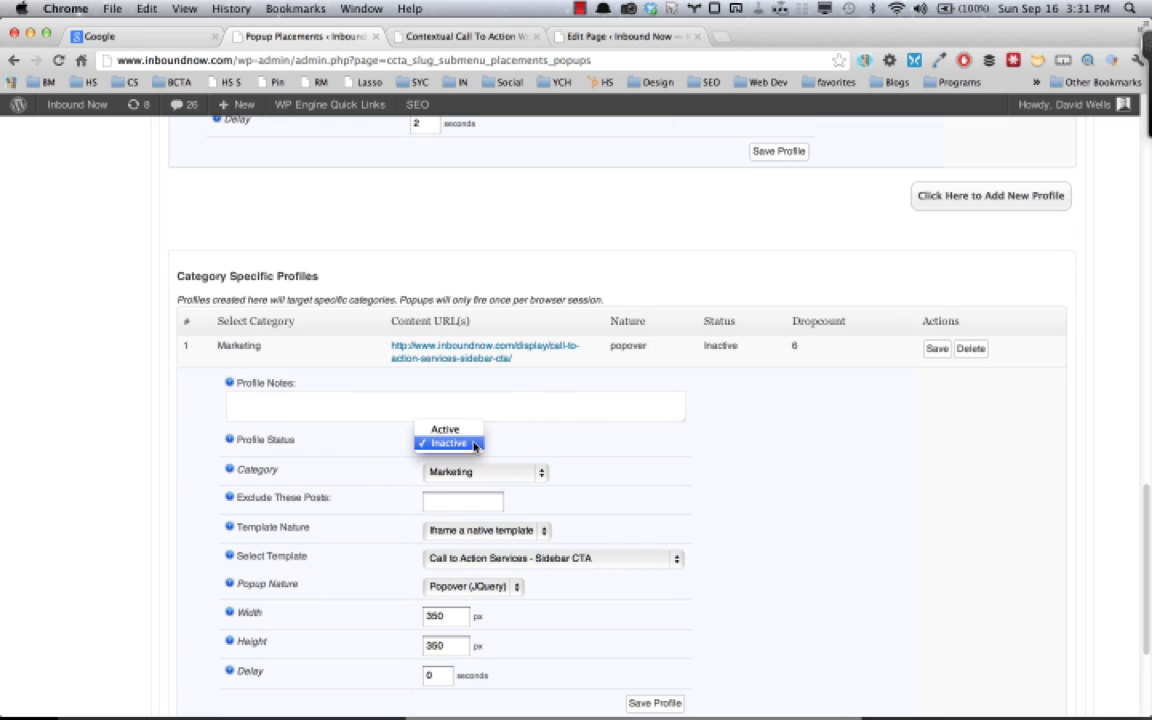
pyautogui.click(553, 445)
pyautogui.scroll(-3, 701, 491)
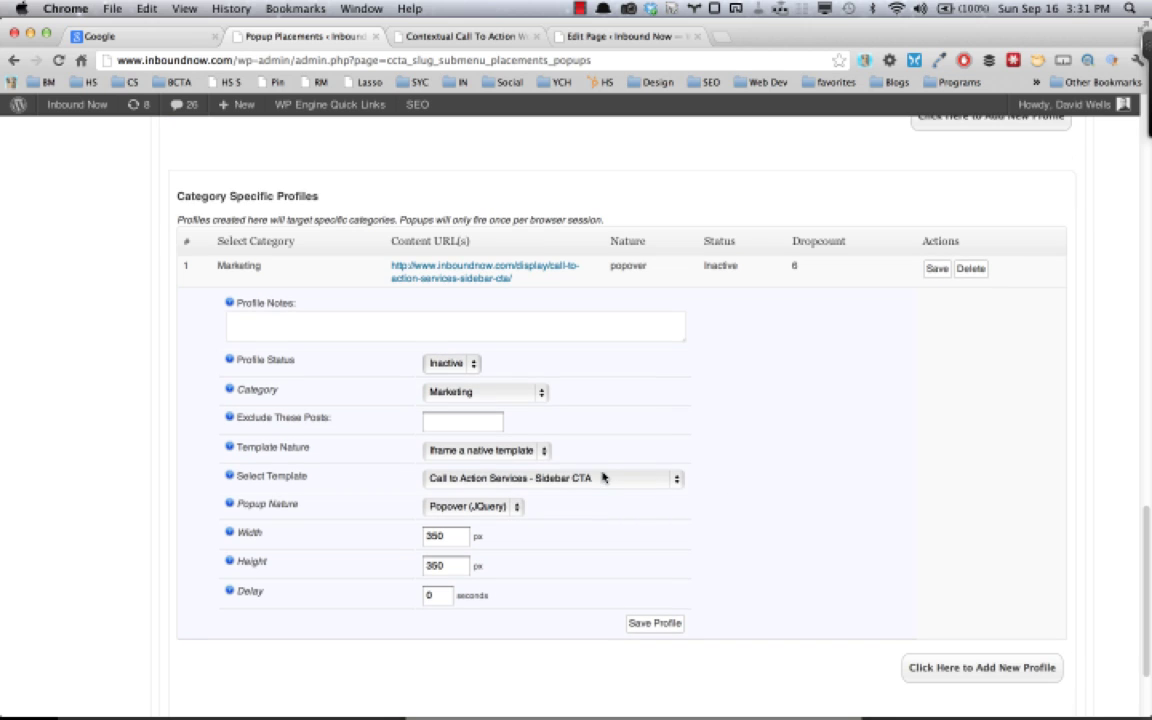
pyautogui.click(611, 478)
pyautogui.click(530, 479)
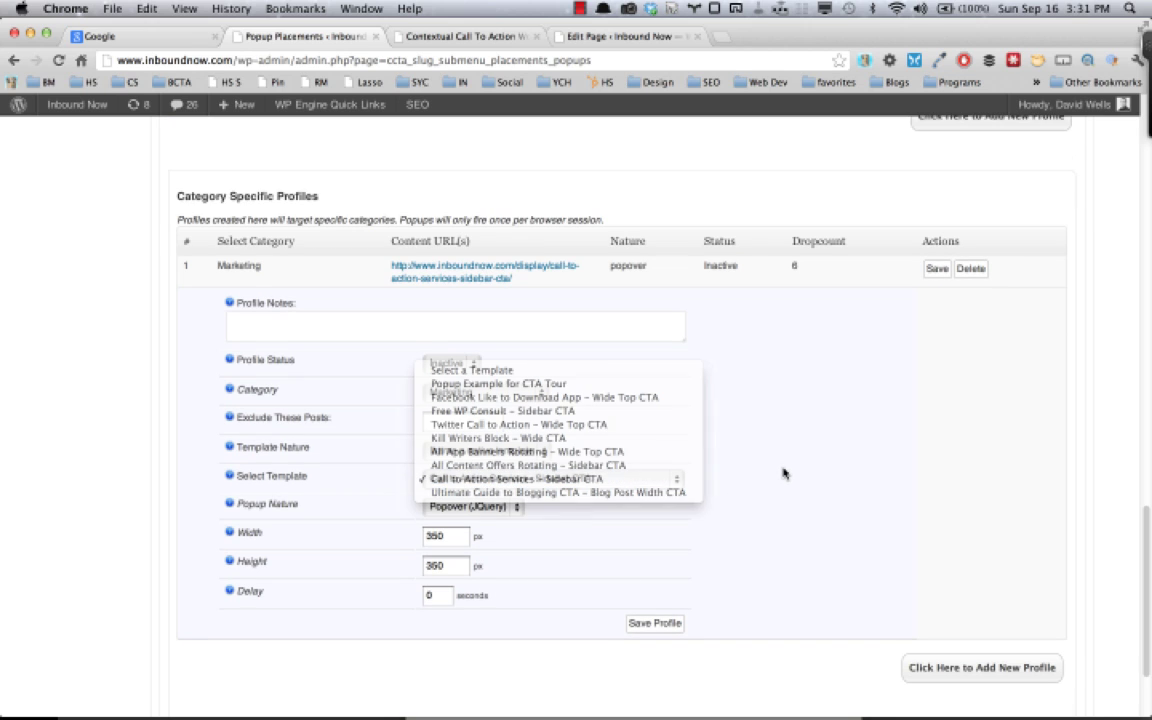